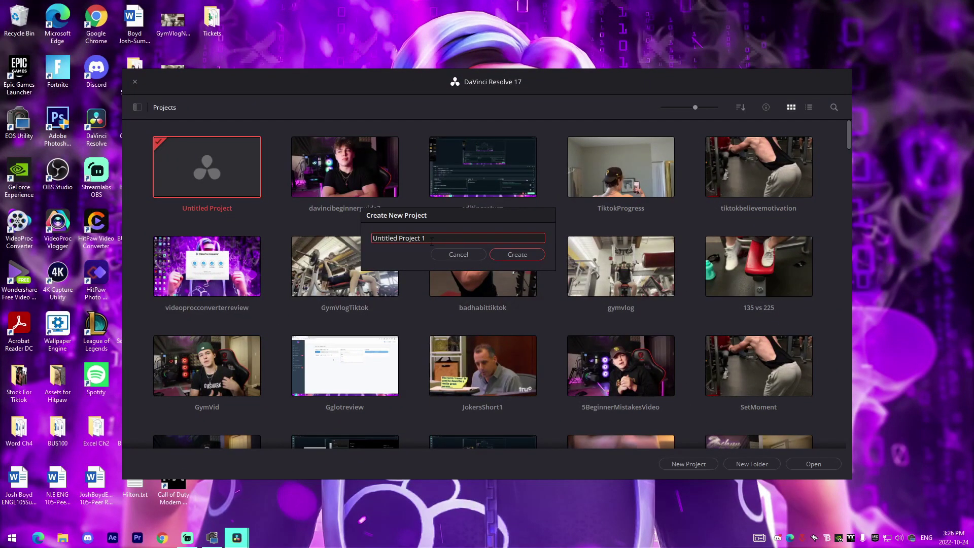
# - Create a new project named transitionguidenew
pyautogui.write('transitionguidene')
pyautogui.press('Return')
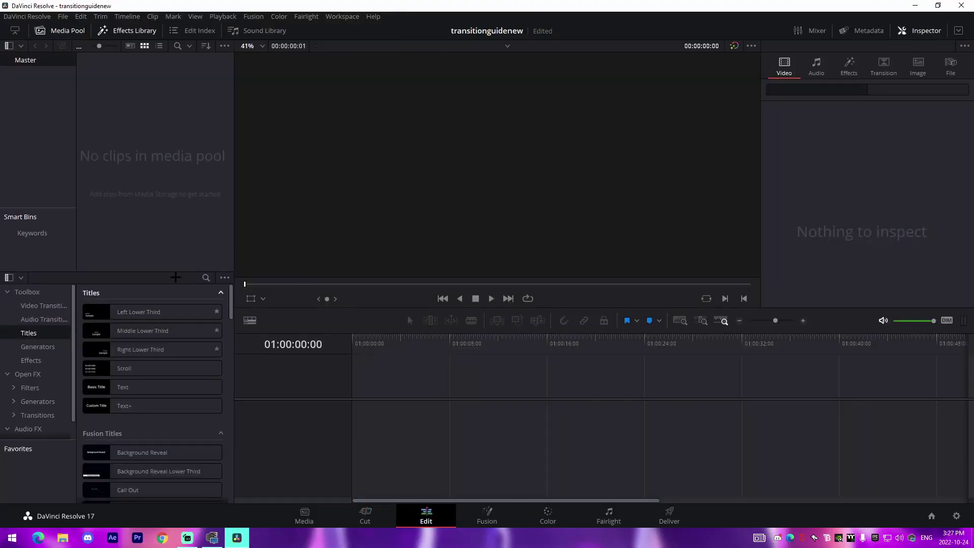
# - Set the project's timeline frame rate to 60 frames per second and save the project settings
pyautogui.click(63, 16)
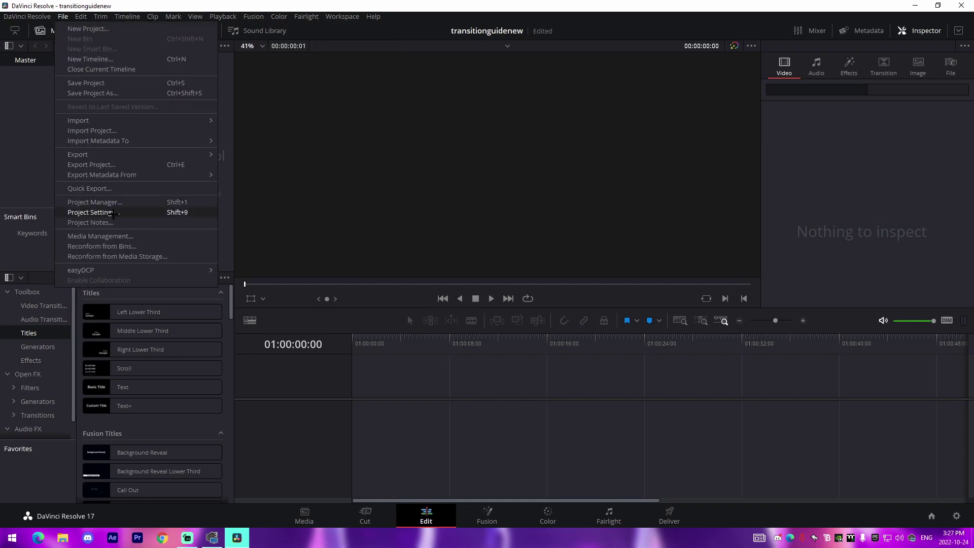
pyautogui.click(114, 213)
pyautogui.click(487, 186)
pyautogui.scroll(-2, 477, 243)
pyautogui.click(465, 299)
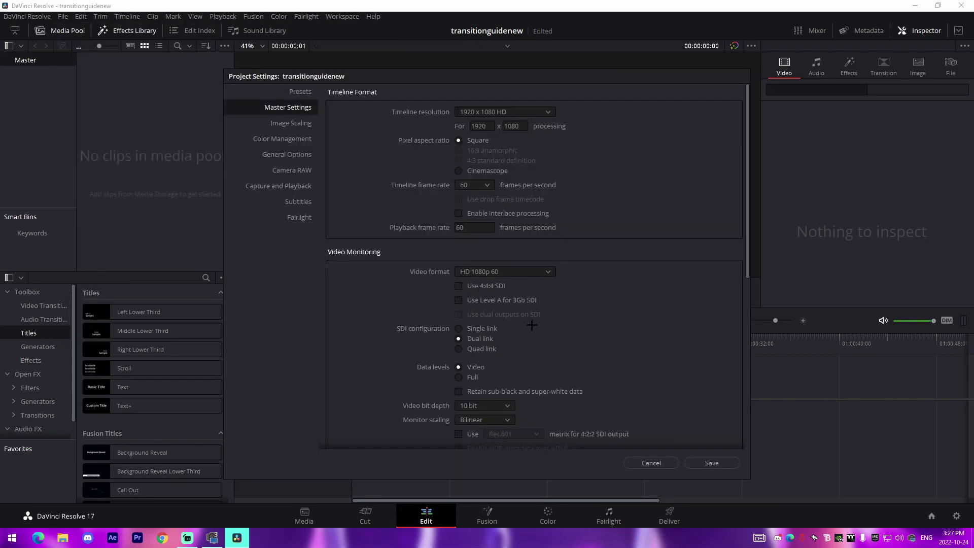
pyautogui.click(723, 462)
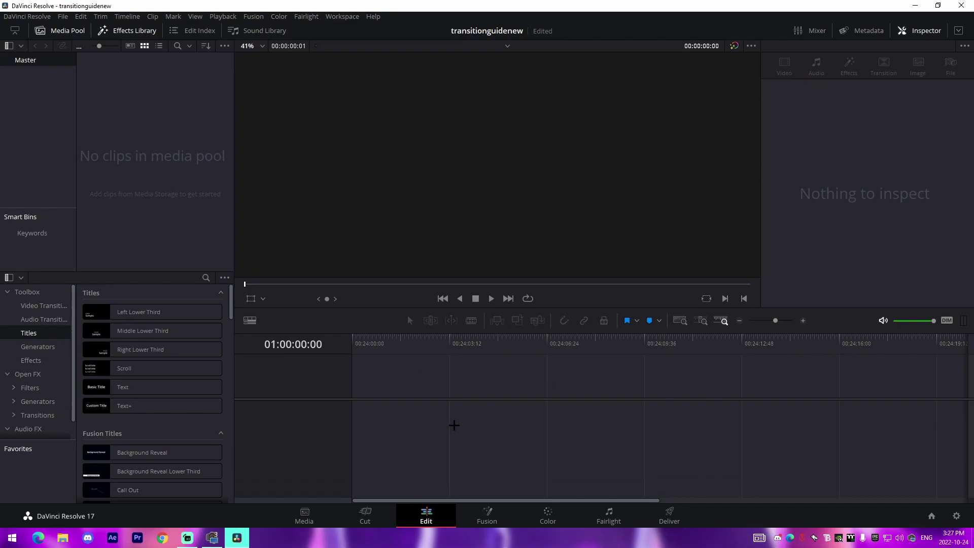
# - Import MVI_0376.MOV from the Documents folder 2022_08_22 into the media pool, keeping the project frame rate
pyautogui.press('super+e')
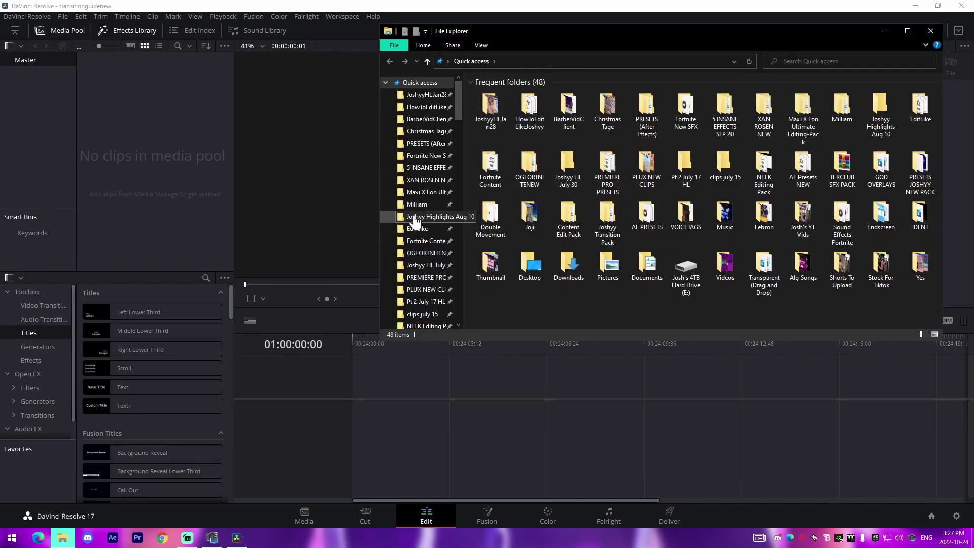
pyautogui.scroll(-8, 413, 312)
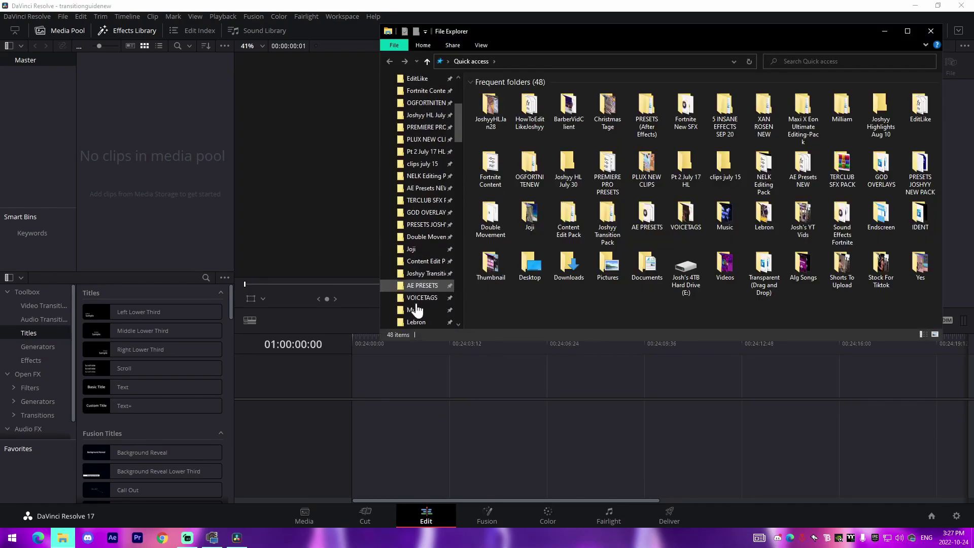
pyautogui.click(425, 279)
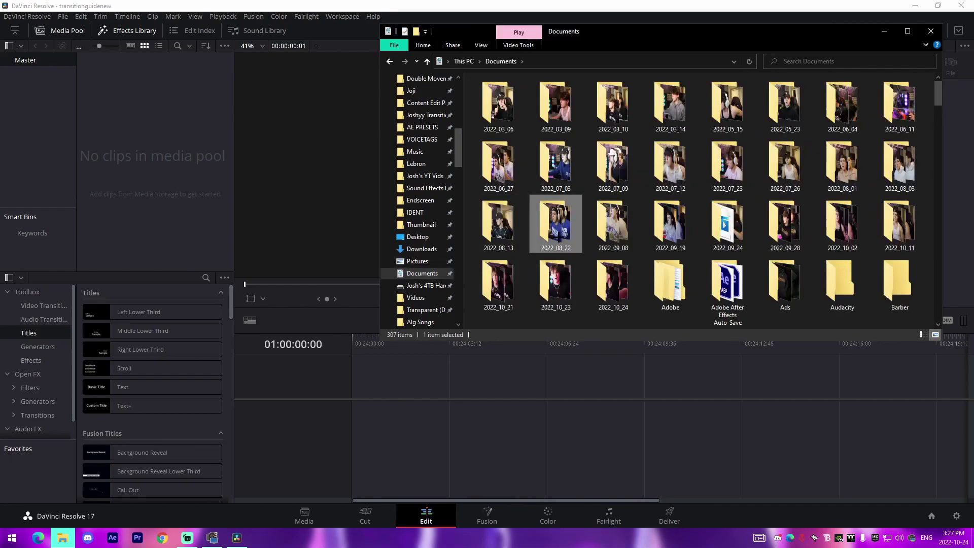
pyautogui.doubleClick(556, 220)
pyautogui.moveTo(498, 108); pyautogui.dragTo(162, 128)
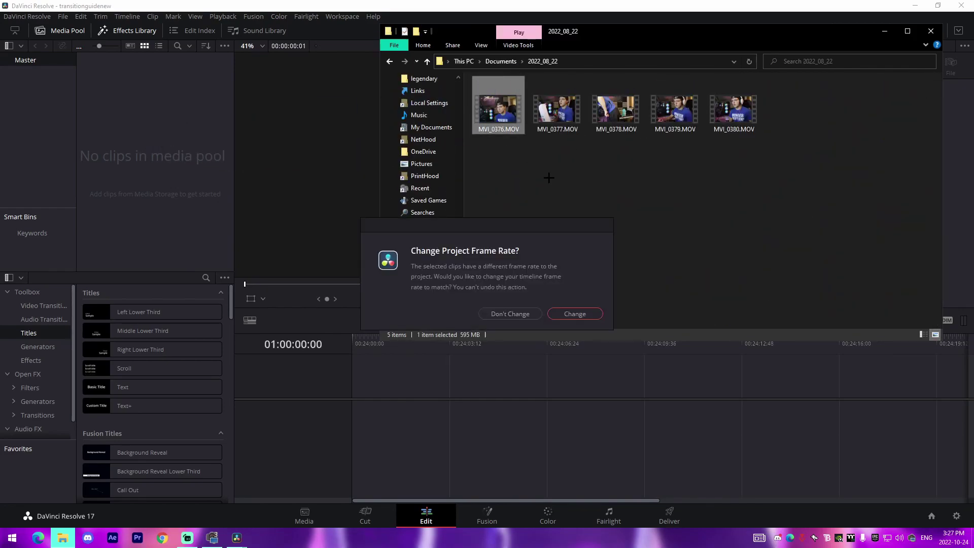
pyautogui.click(510, 314)
# - Import MVI_0381.MOV from the Documents folder 2022_09_08 into the media pool
pyautogui.click(501, 61)
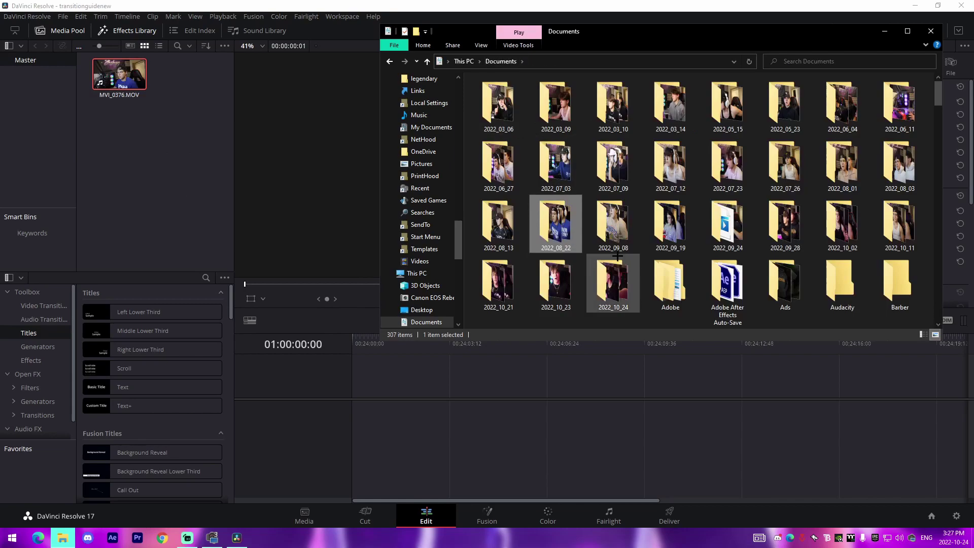
pyautogui.doubleClick(619, 226)
pyautogui.moveTo(496, 109); pyautogui.dragTo(104, 156)
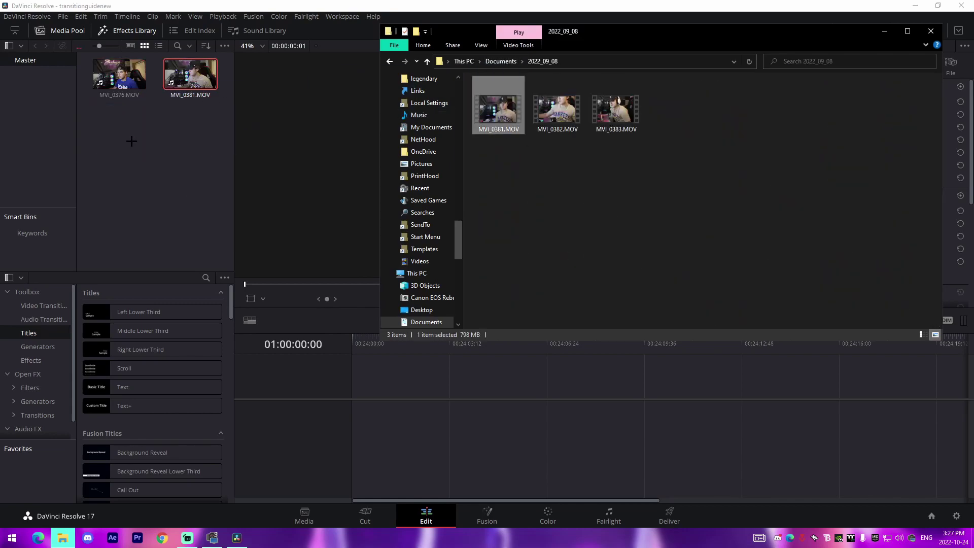
pyautogui.click(201, 136)
# - Place MVI_0376.MOV on the timeline, cut out a section of about 1 second 20 frames, delete the rest and move the section to the start
pyautogui.moveTo(120, 74); pyautogui.dragTo(365, 406)
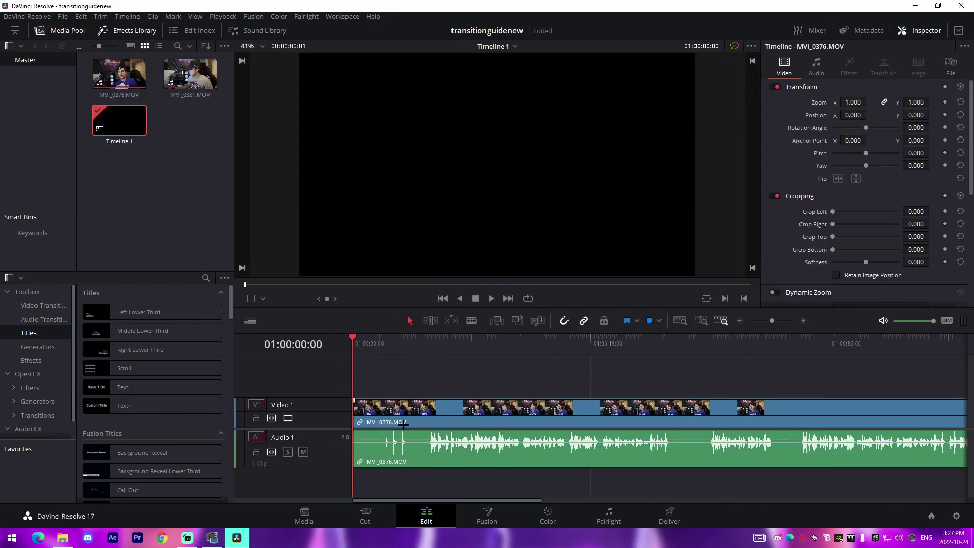
pyautogui.click(411, 423)
pyautogui.click(428, 423)
pyautogui.press('a')
pyautogui.click(394, 417)
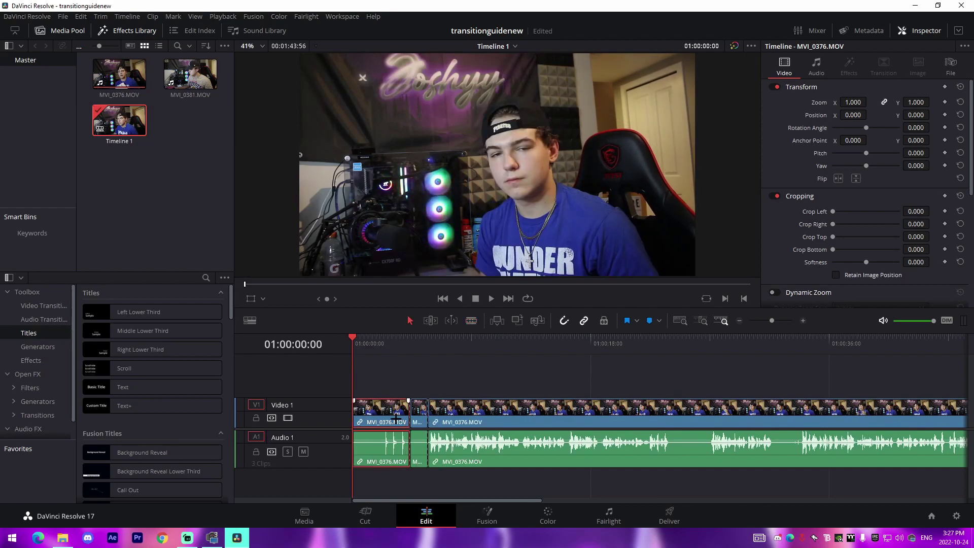
pyautogui.press('BackSpace')
pyautogui.click(429, 406)
pyautogui.press('Delete')
pyautogui.moveTo(418, 406); pyautogui.dragTo(360, 408)
# - Add MVI_0381.MOV directly after the first clip and cut it down to about 2 seconds 50 frames
pyautogui.moveTo(191, 74); pyautogui.dragTo(389, 421)
pyautogui.press('b')
pyautogui.click(560, 422)
pyautogui.press('a')
pyautogui.click(601, 422)
pyautogui.press('Delete')
pyautogui.moveTo(771, 320); pyautogui.dragTo(789, 321)
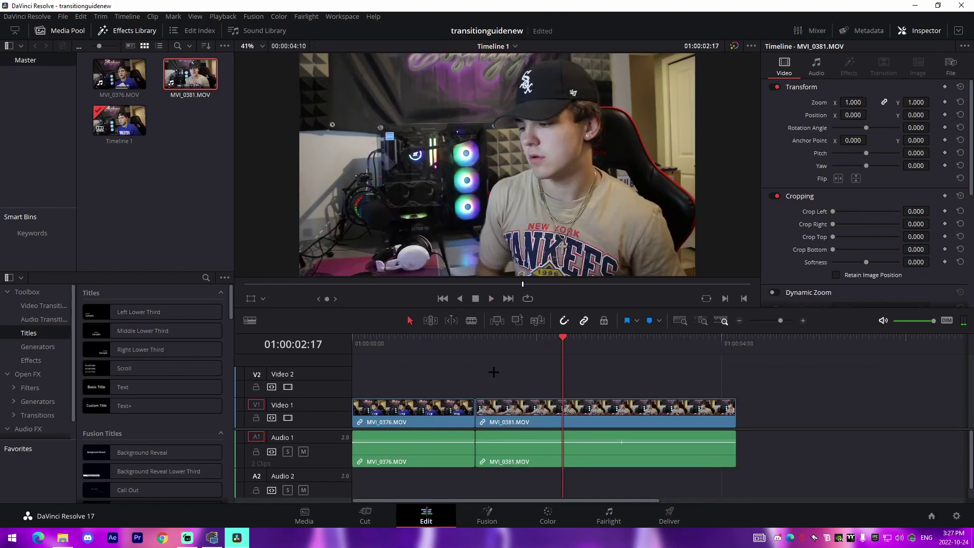
# - Add an Adjustment Clip on Video 2 over the cut between the two clips and shorten it to about 2 seconds
pyautogui.click(477, 339)
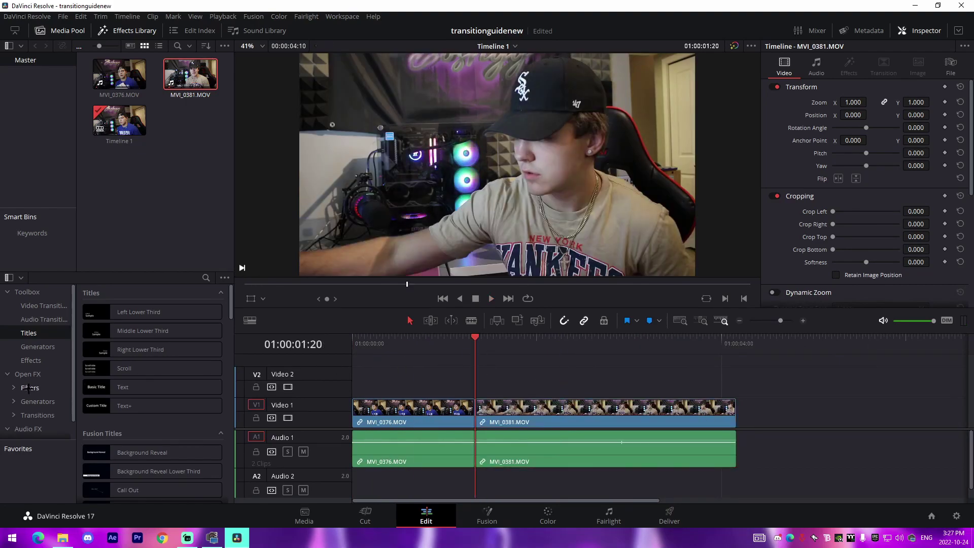
pyautogui.click(30, 362)
pyautogui.moveTo(119, 312); pyautogui.dragTo(396, 388)
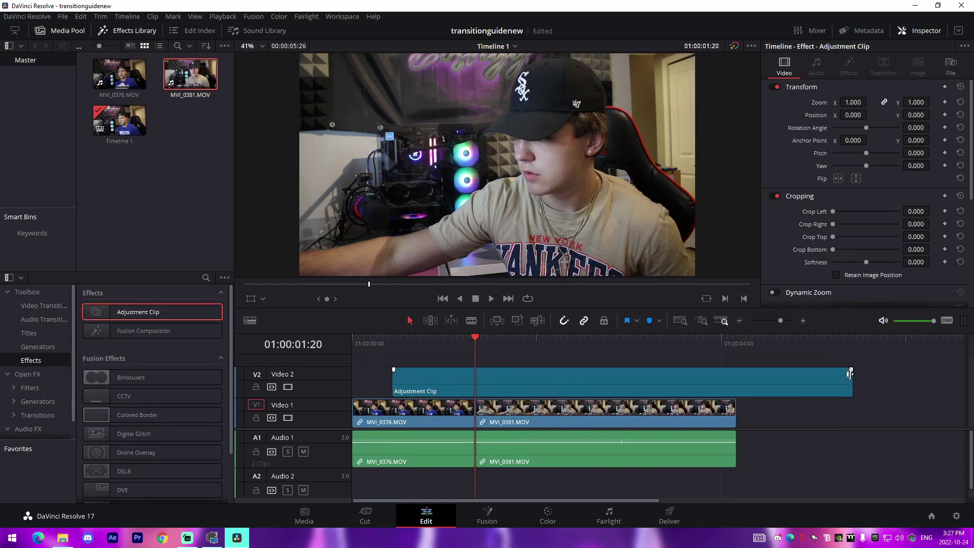
pyautogui.moveTo(850, 374); pyautogui.dragTo(580, 374)
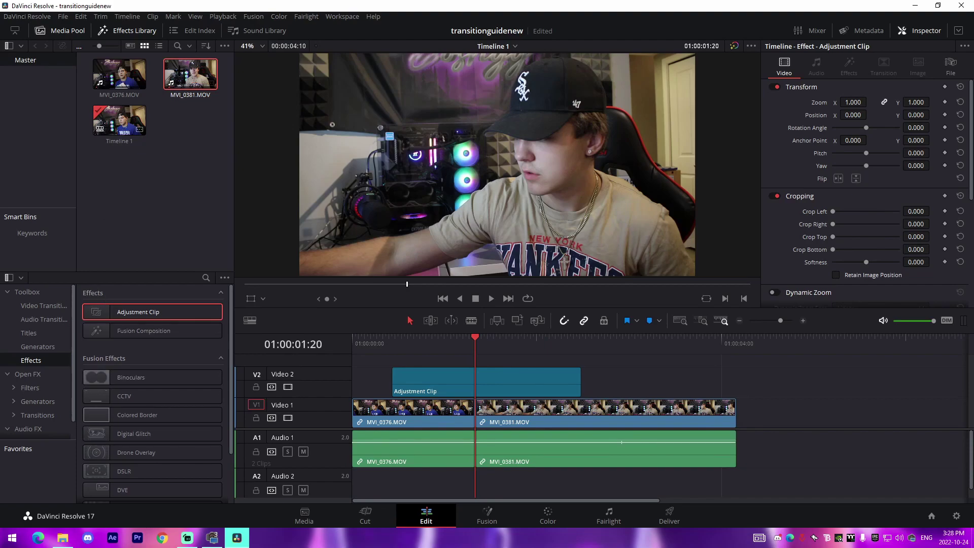
pyautogui.click(139, 129)
pyautogui.click(122, 31)
pyautogui.click(121, 32)
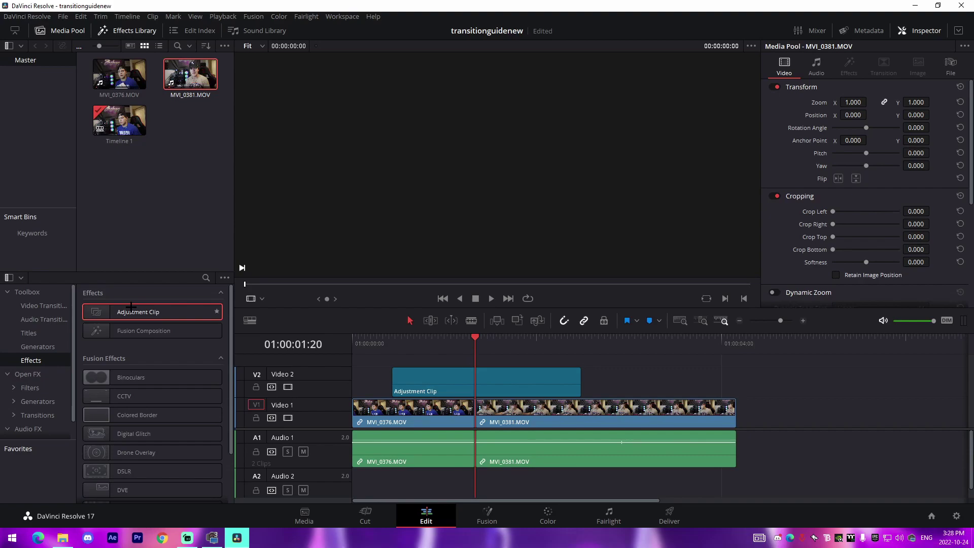
# - Open the adjustment clip in Fusion and add a Transform node
pyautogui.click(495, 379)
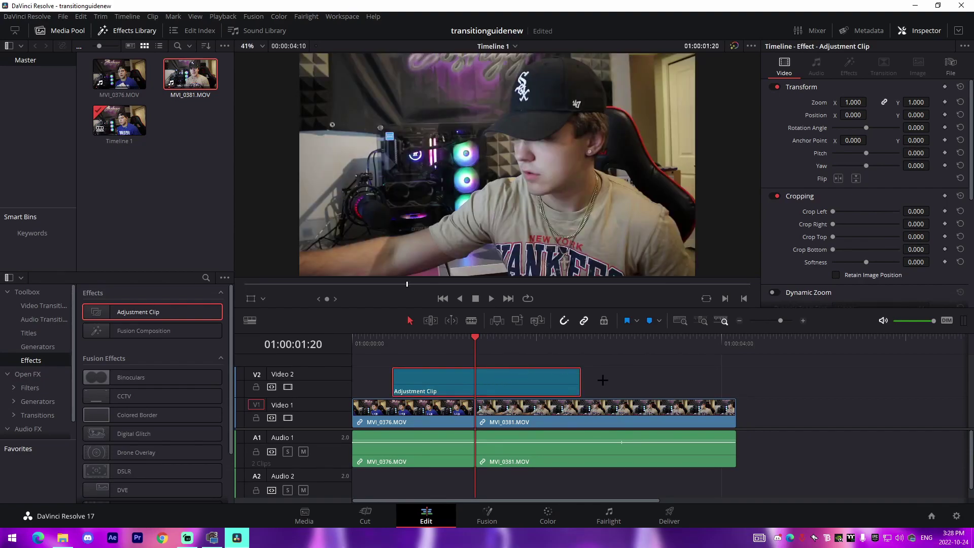
pyautogui.click(487, 513)
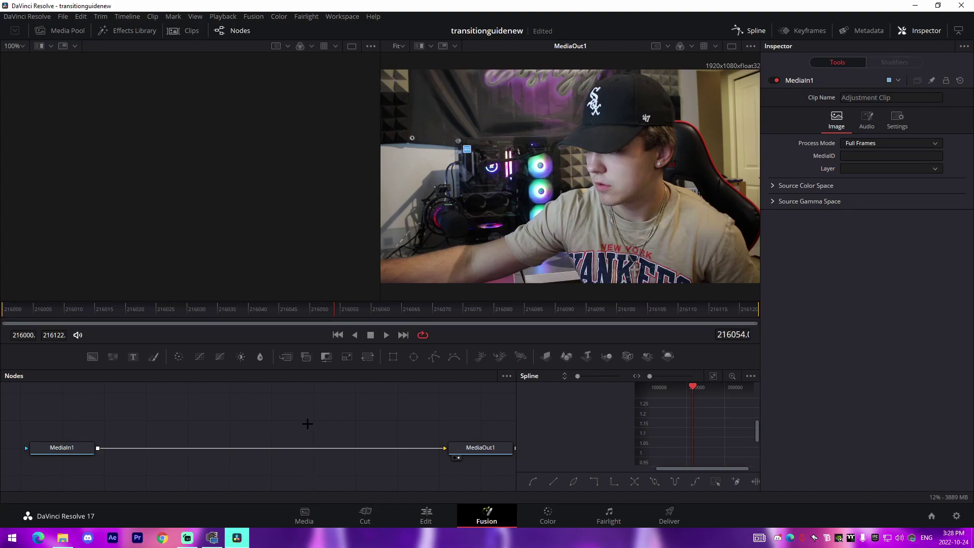
pyautogui.hotkey('shift', 'space')
pyautogui.write('tr')
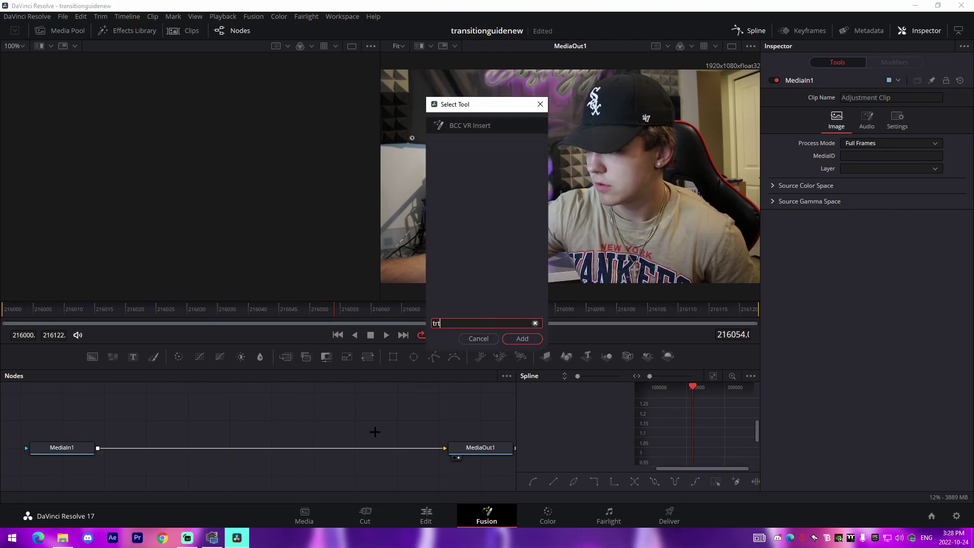
pyautogui.write('a')
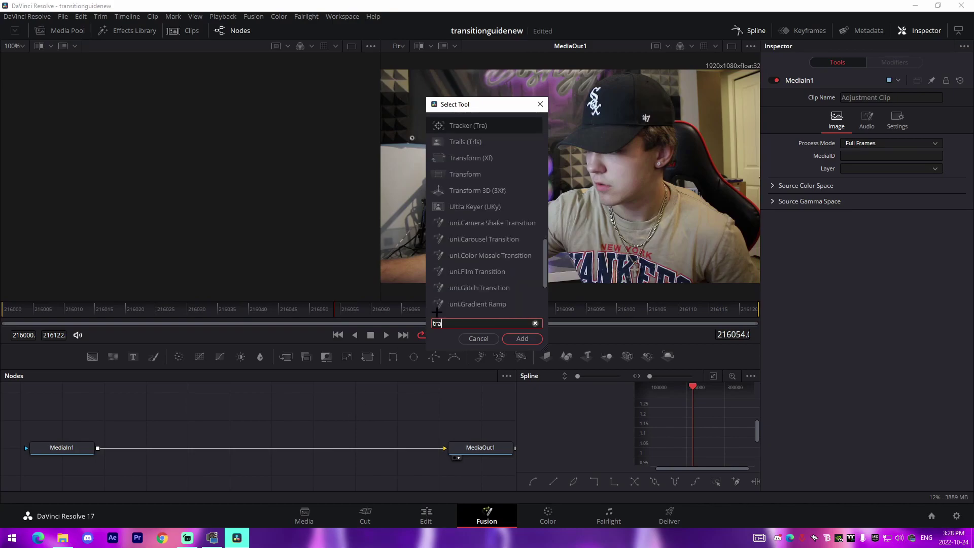
pyautogui.click(478, 173)
pyautogui.click(524, 338)
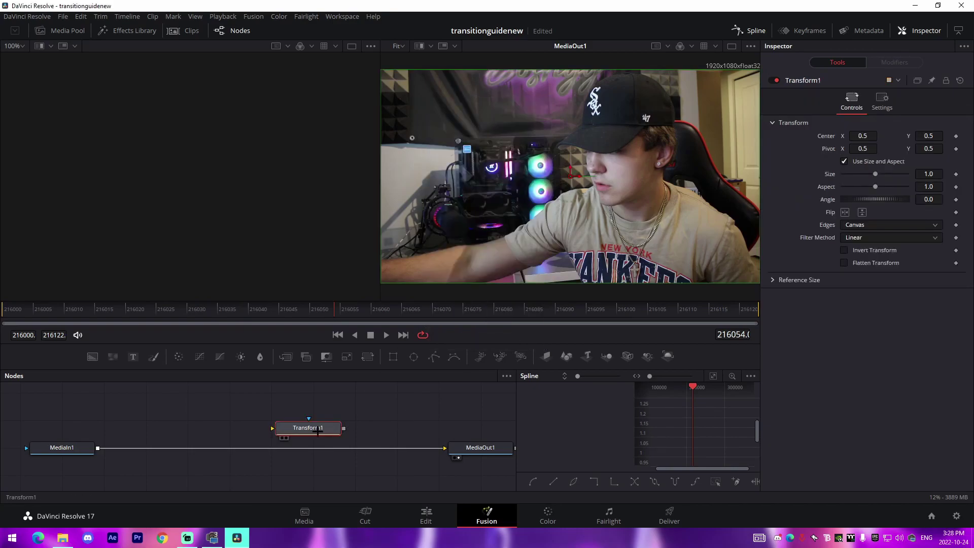
pyautogui.moveTo(318, 433); pyautogui.dragTo(285, 457)
pyautogui.click(328, 428)
pyautogui.hotkey('ctrl', 'z')
# - Connect the Transform1 node between MediaIn1 and MediaOut1 and place it in line with them
pyautogui.moveTo(438, 450); pyautogui.dragTo(295, 408)
pyautogui.moveTo(355, 407); pyautogui.dragTo(445, 448)
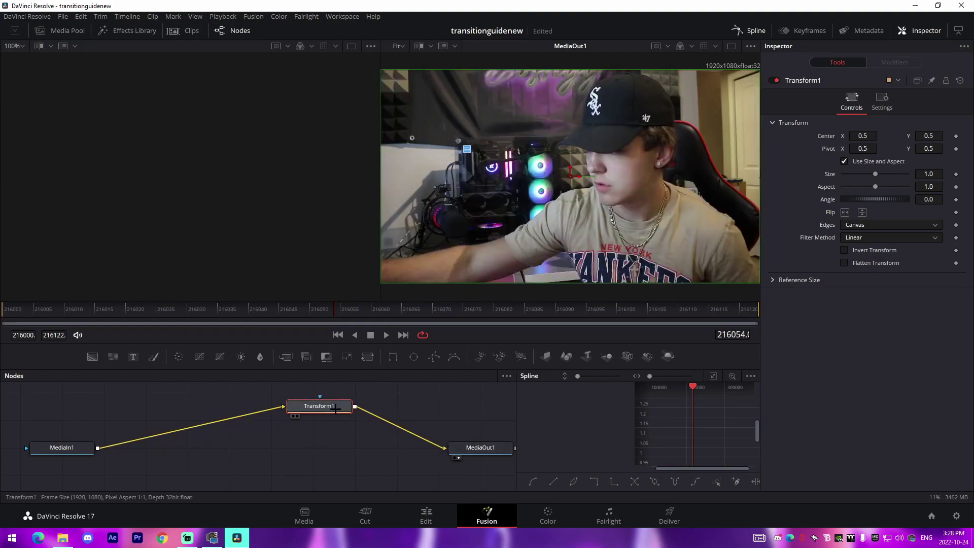
pyautogui.moveTo(319, 406); pyautogui.dragTo(310, 440)
# - On the Edit page, mark the adjustment clip at the cut, 01:00:01:20, and one frame earlier, returning the playhead to the cut
pyautogui.hotkey('shift', '4')
pyautogui.moveTo(781, 319); pyautogui.dragTo(784, 318)
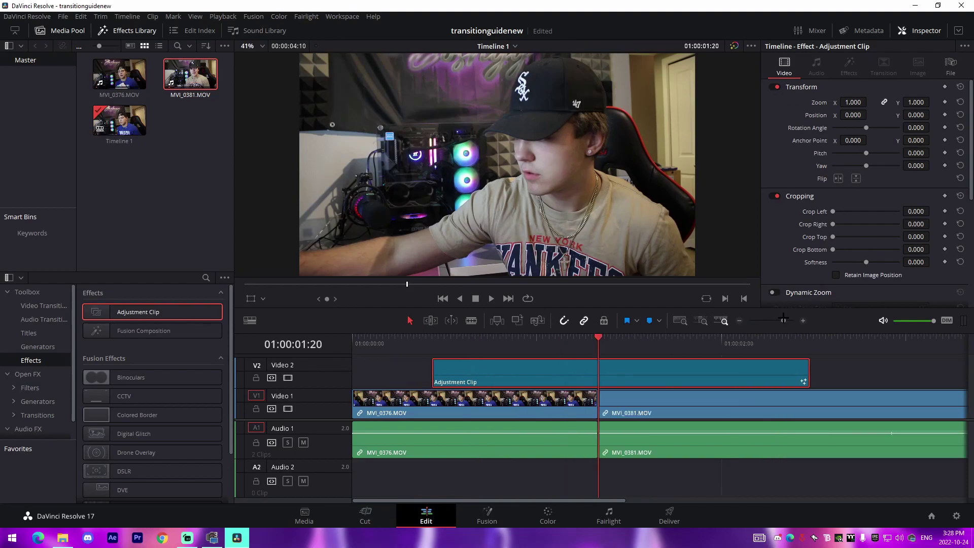
pyautogui.press('m')
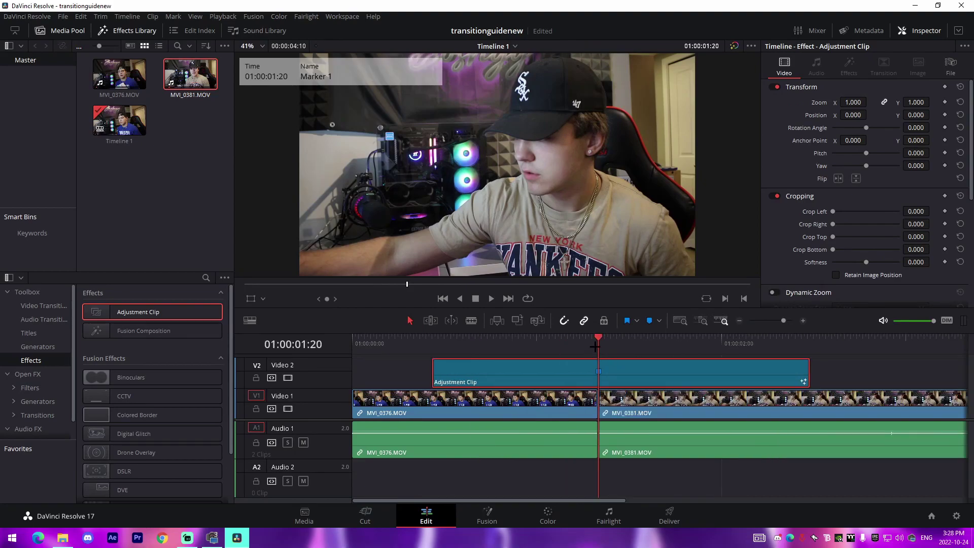
pyautogui.click(595, 346)
pyautogui.press('n')
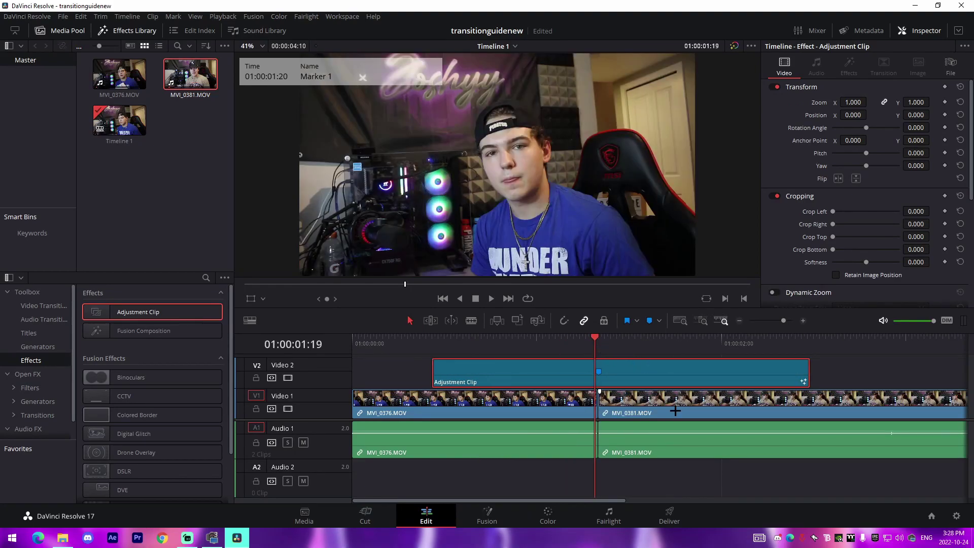
pyautogui.moveTo(783, 321); pyautogui.dragTo(789, 320)
pyautogui.click(672, 348)
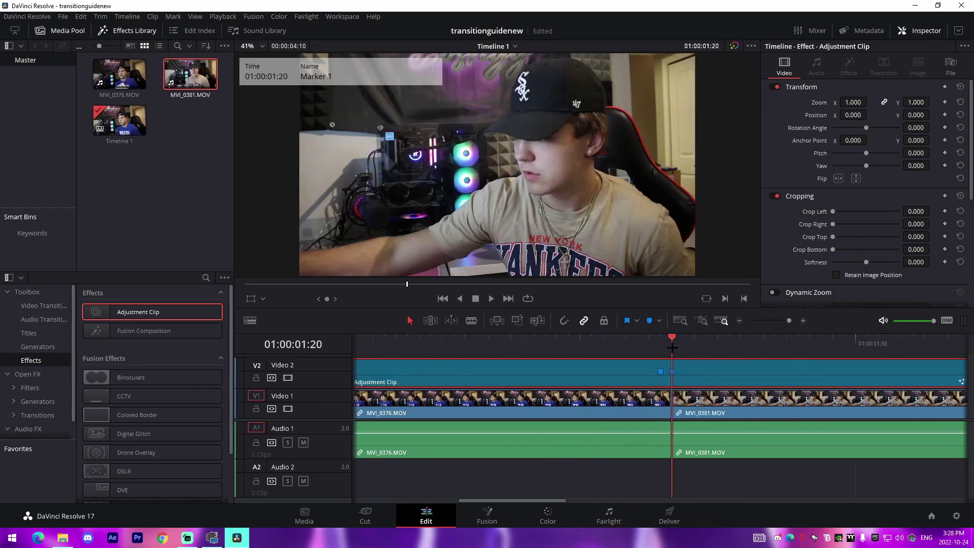
# - In Fusion, keyframe the Size of Transform1 at frame 216053, the last frame before the cut, with a value of 1.7
pyautogui.click(488, 518)
pyautogui.click(369, 401)
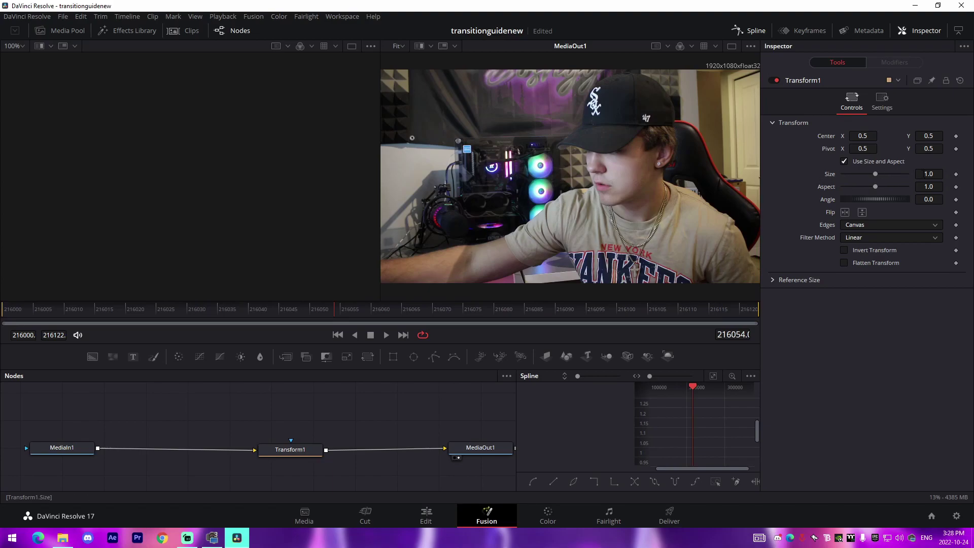
pyautogui.moveTo(876, 174); pyautogui.dragTo(886, 173)
pyautogui.hotkey('ctrl', 'z')
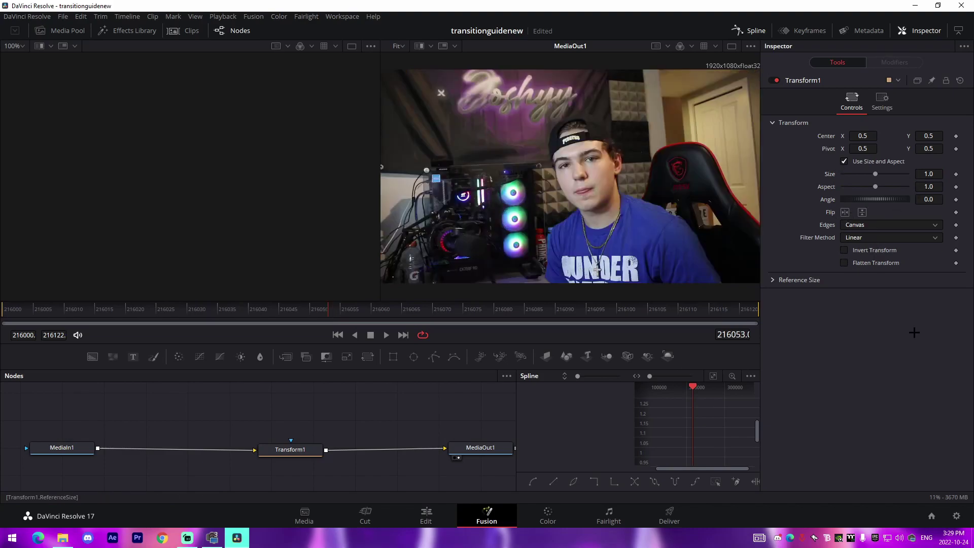
pyautogui.click(956, 175)
pyautogui.click(929, 174)
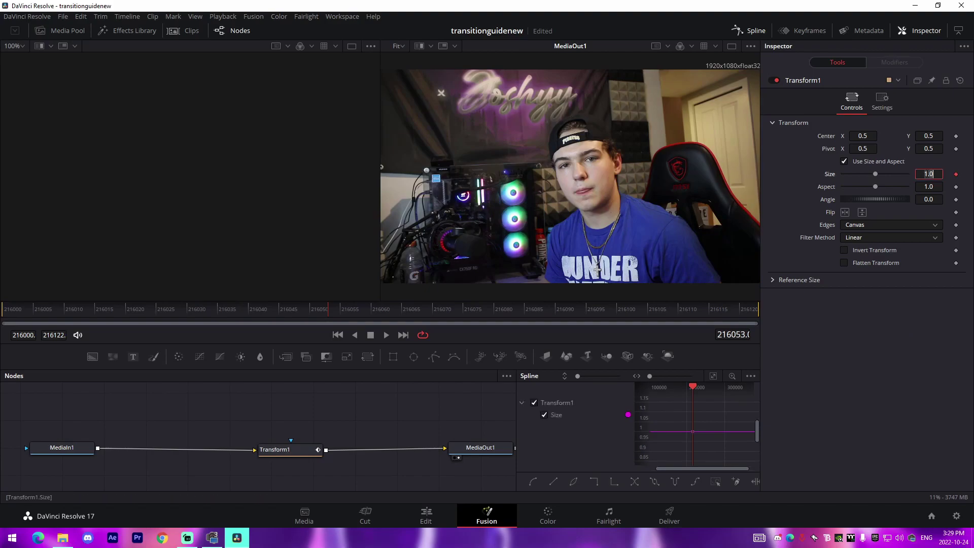
pyautogui.write('1.76')
pyautogui.press('Return')
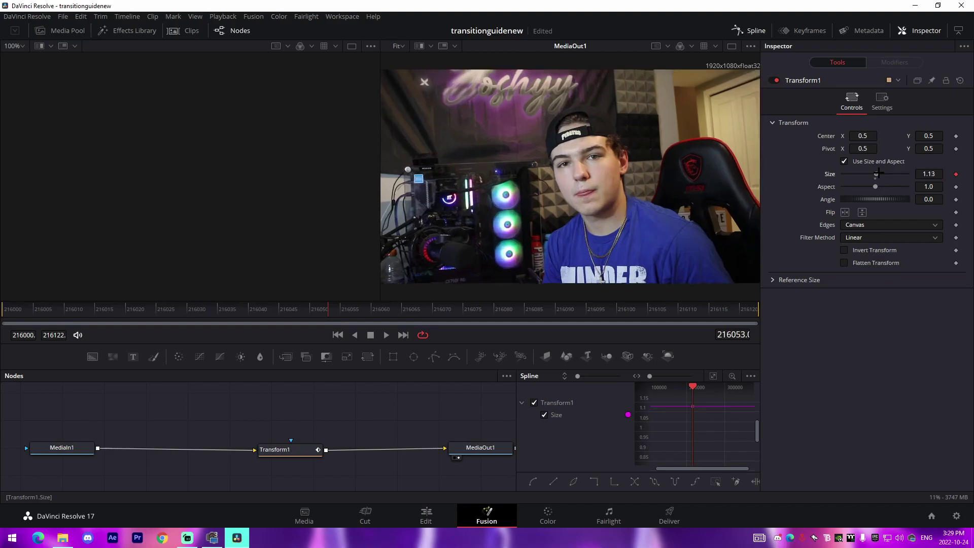
pyautogui.click(932, 173)
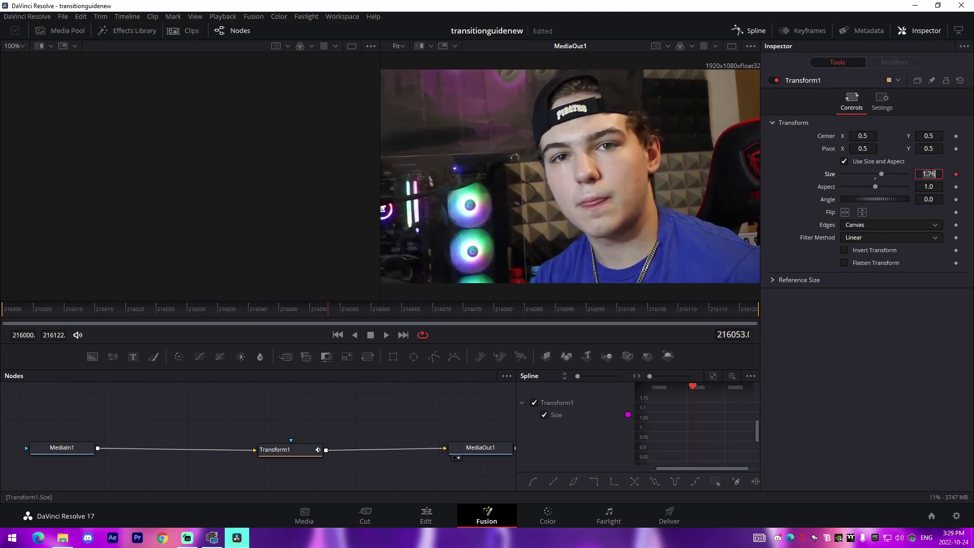
pyautogui.write('1.7')
pyautogui.press('Return')
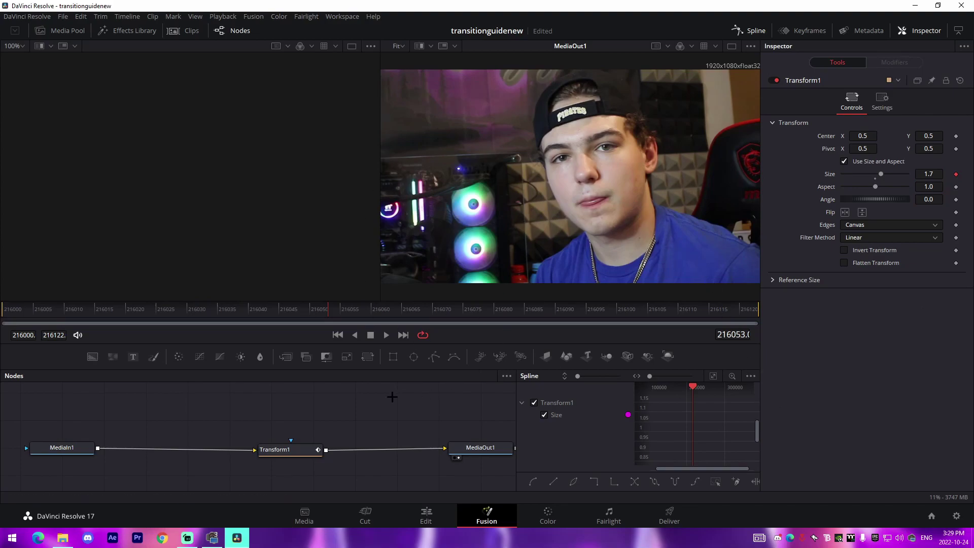
# - At frame 216054, the first frame after the cut, set the Size of Transform1 to 0.4
pyautogui.click(332, 314)
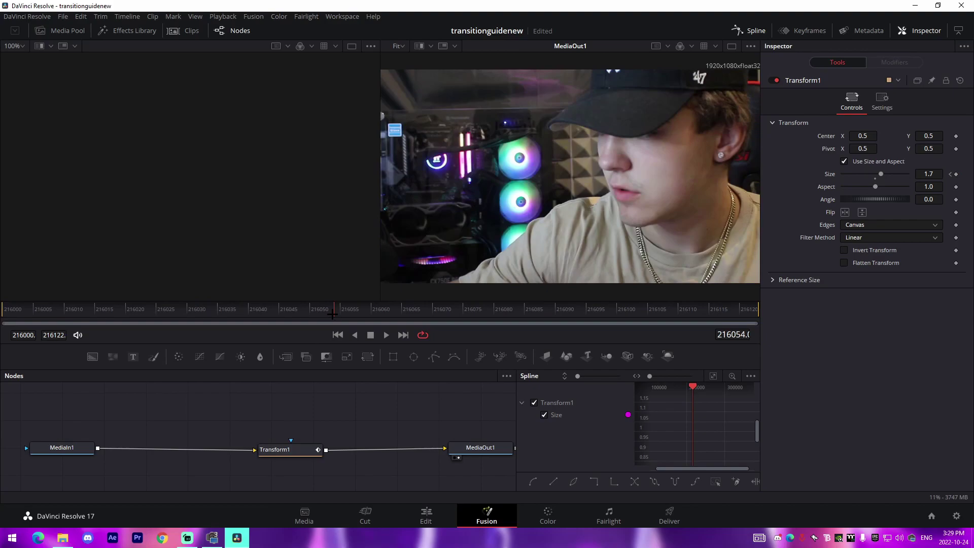
pyautogui.click(933, 174)
pyautogui.write('.4')
pyautogui.press('Tab')
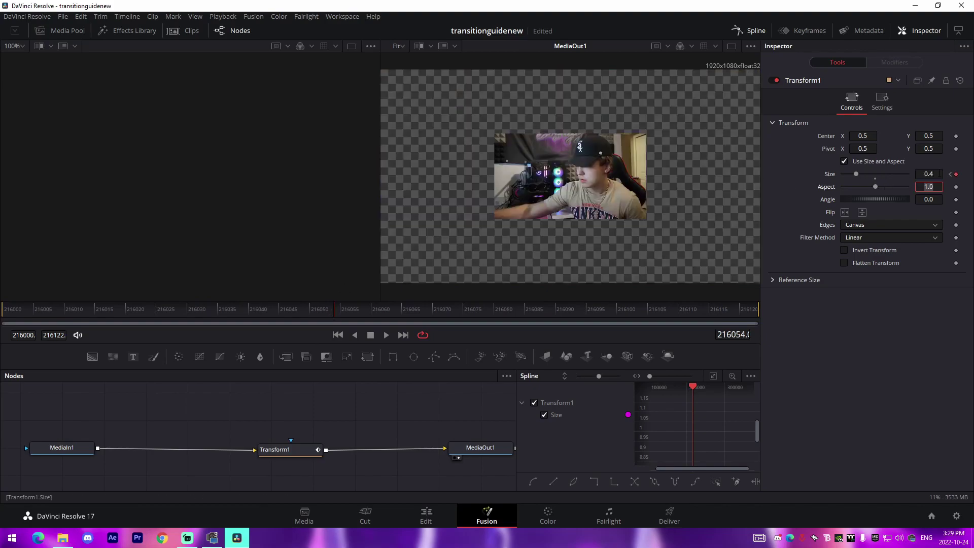
# - Try a Size of 0.7 for Transform1 at frame 216054 and return it to 0.4
pyautogui.click(921, 317)
pyautogui.click(936, 177)
pyautogui.write('7')
pyautogui.press('Tab')
pyautogui.click(936, 175)
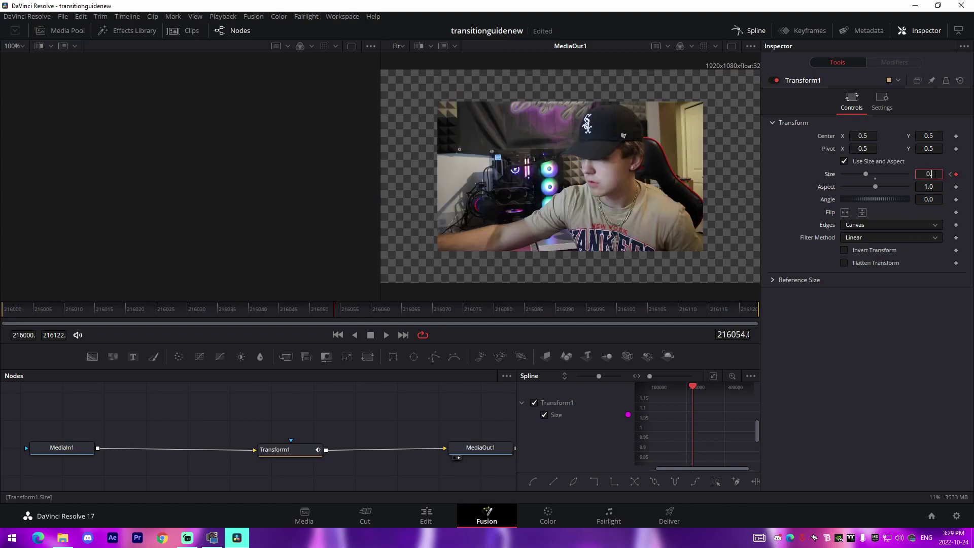
pyautogui.write('4')
pyautogui.press('Tab')
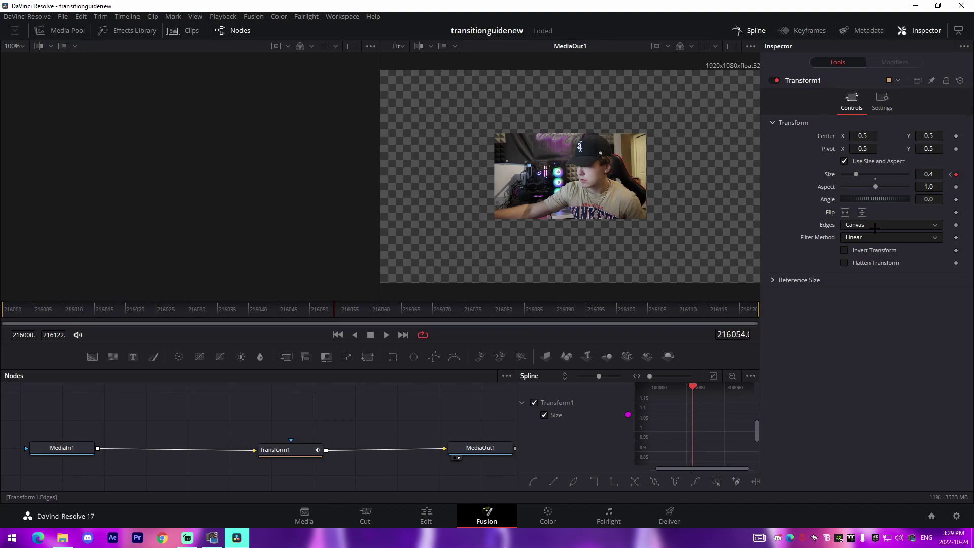
# - Set the Edges of Transform1 to Mirror and keyframe its Size at 1.0 on frame 216079, after the cut
pyautogui.click(873, 226)
pyautogui.click(858, 272)
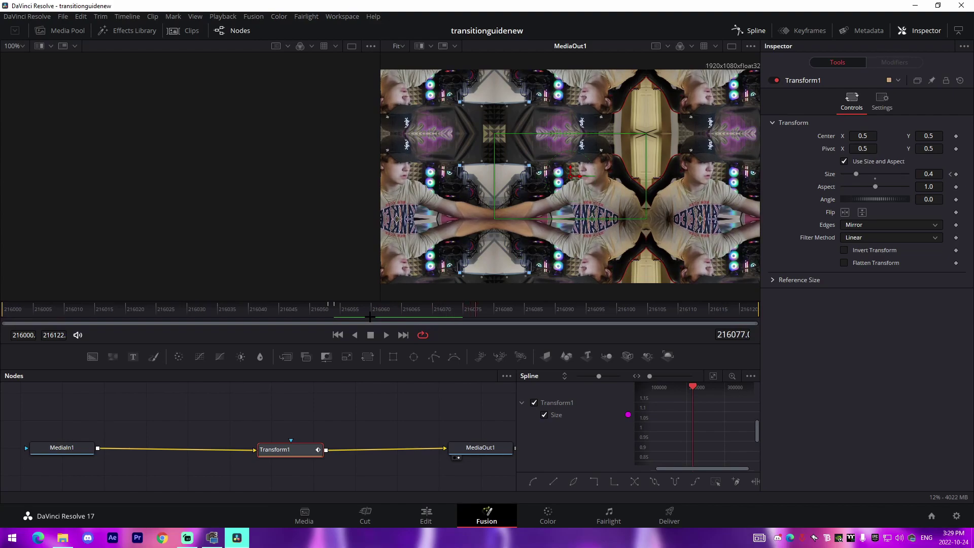
pyautogui.click(932, 173)
pyautogui.write('1')
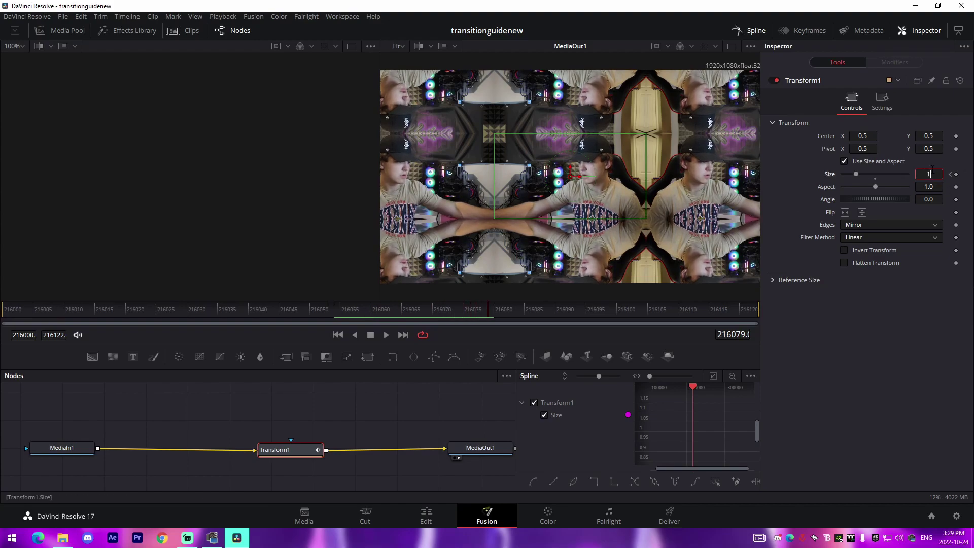
pyautogui.write('.7')
pyautogui.press('Tab')
# - At frame 216027, before the cut, keyframe the Size of Transform1 with a value of 1.0
pyautogui.click(329, 309)
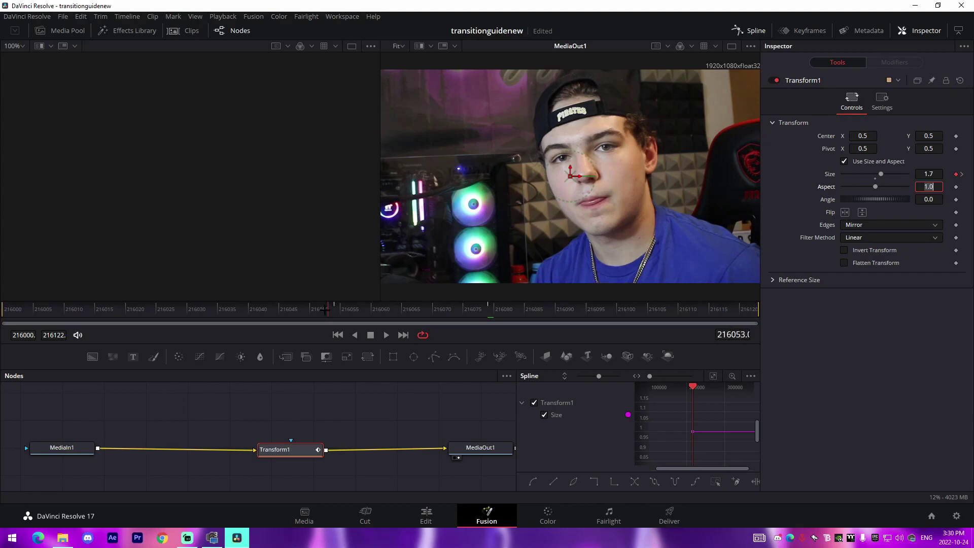
pyautogui.moveTo(325, 309); pyautogui.dragTo(180, 312)
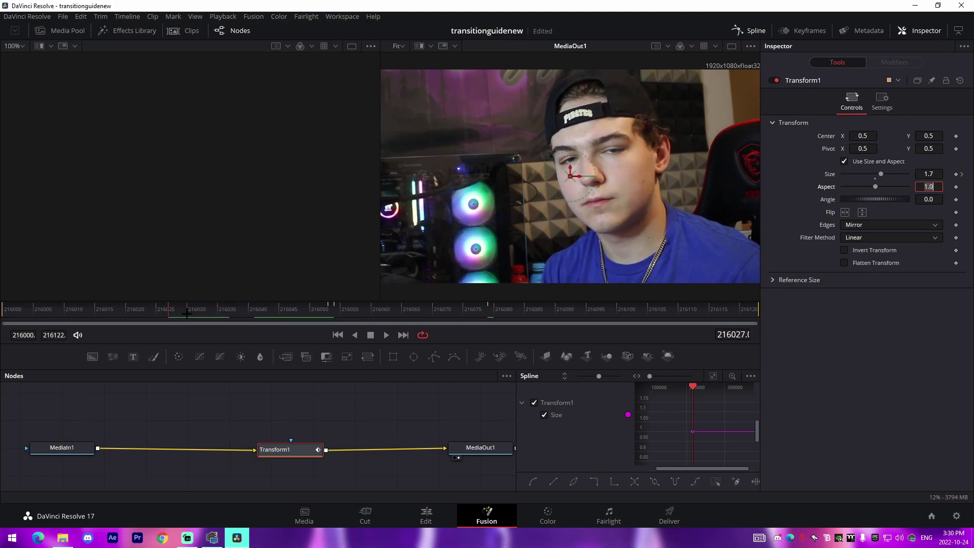
pyautogui.click(935, 178)
pyautogui.write('1')
pyautogui.press('Tab')
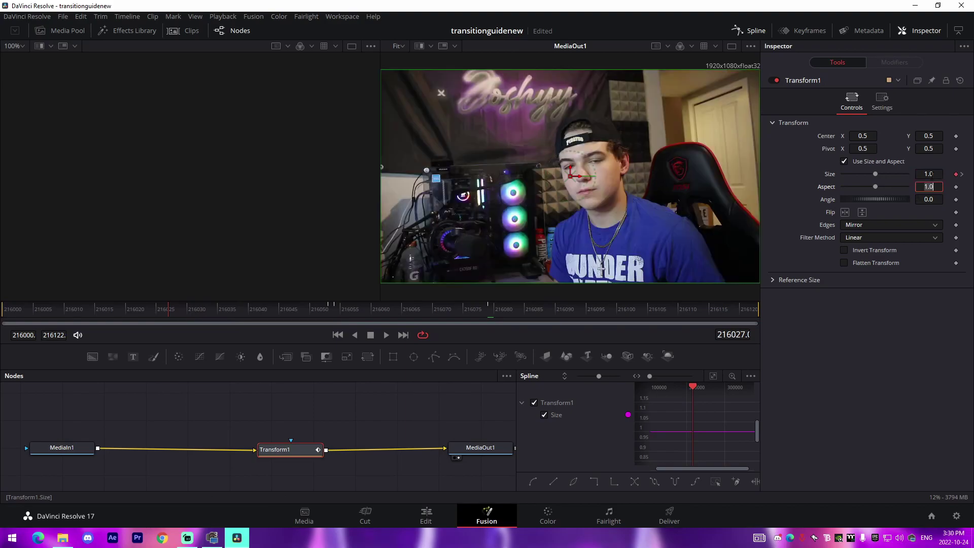
pyautogui.click(888, 328)
# - Set the Size of Transform1 to 0.6 at frame 216054 and play back the transition
pyautogui.moveTo(168, 315); pyautogui.dragTo(334, 312)
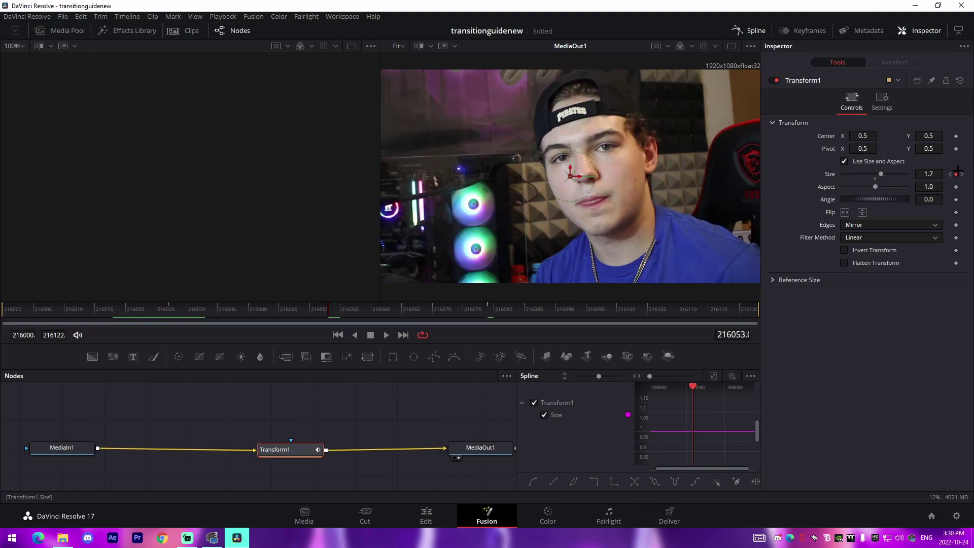
pyautogui.click(956, 175)
pyautogui.moveTo(327, 312); pyautogui.dragTo(144, 309)
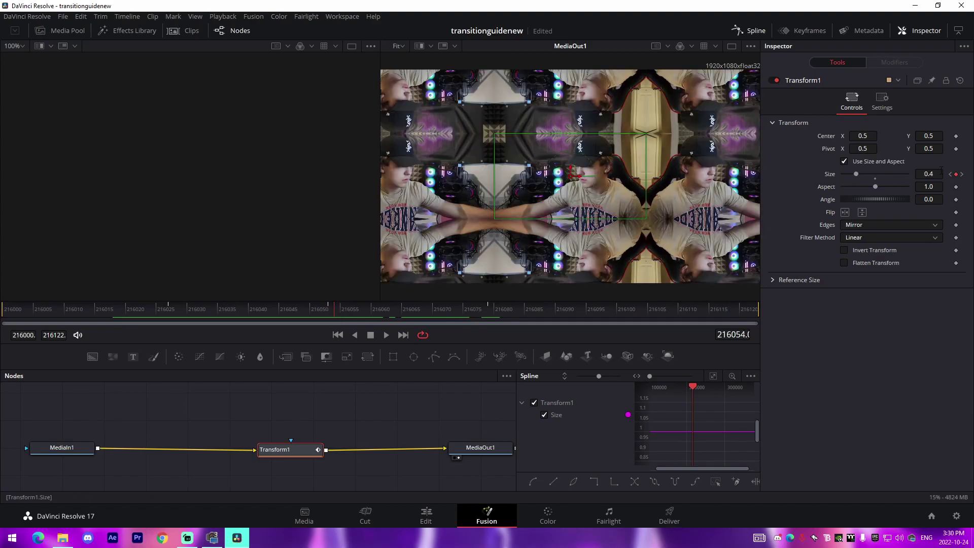
pyautogui.write('6')
pyautogui.press('Tab')
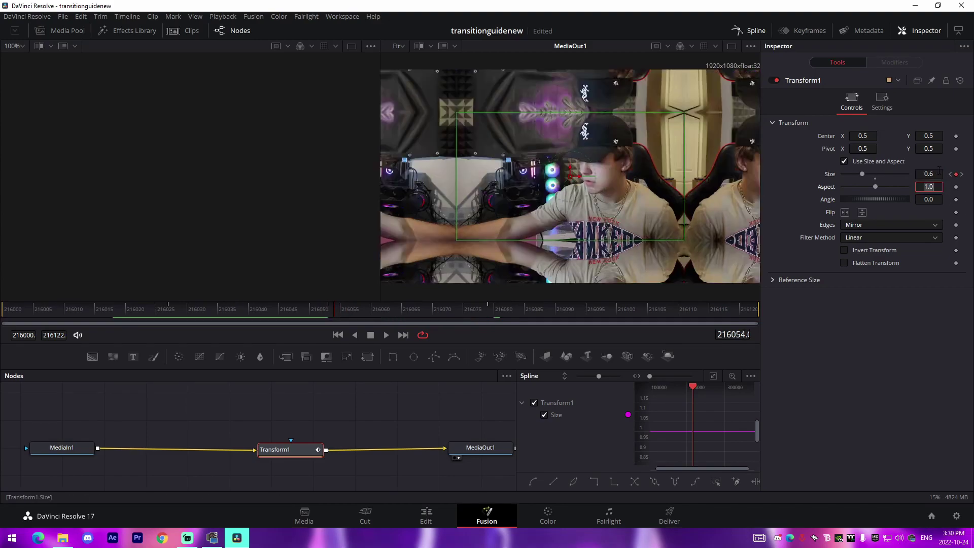
pyautogui.click(224, 309)
pyautogui.press('space')
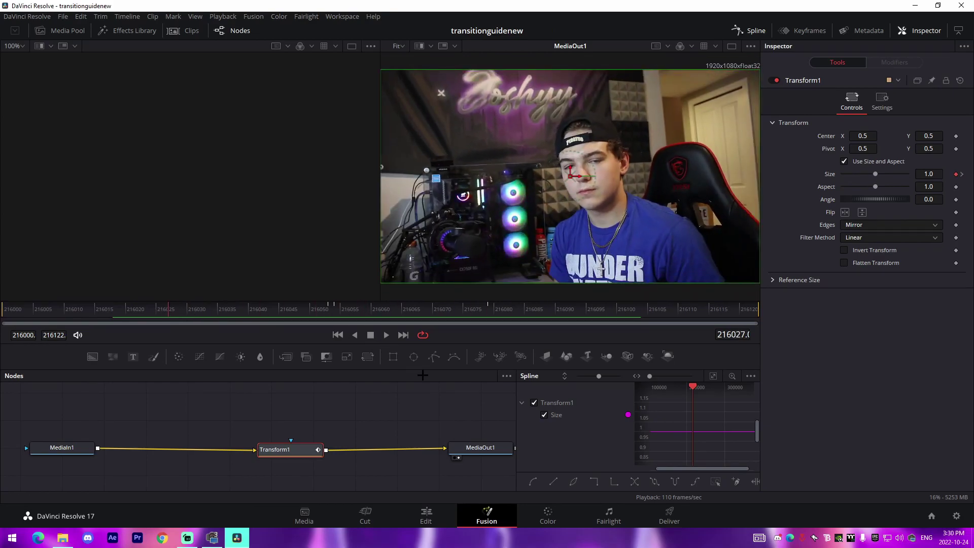
# - Widen the Spline editor and fit the whole Size curve of Transform1 in it
pyautogui.click(749, 30)
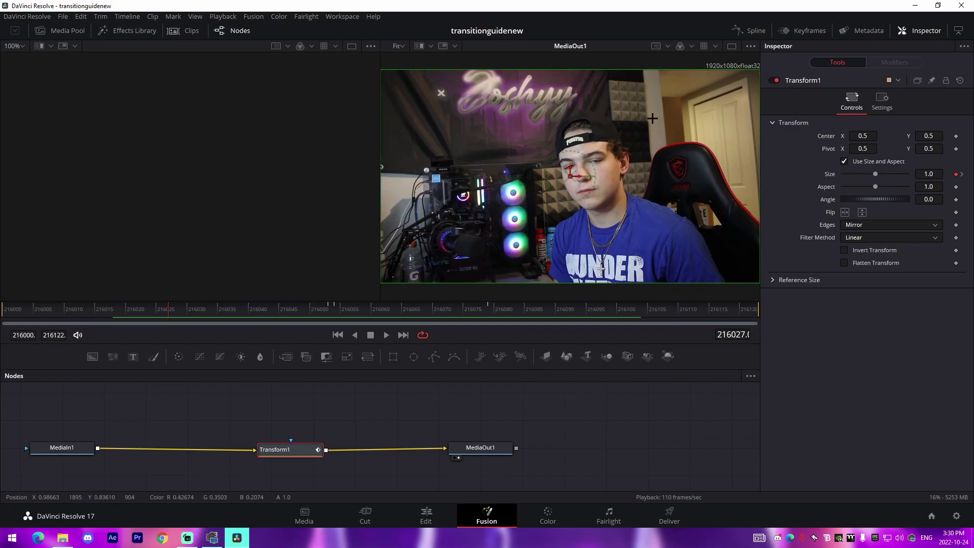
pyautogui.click(747, 31)
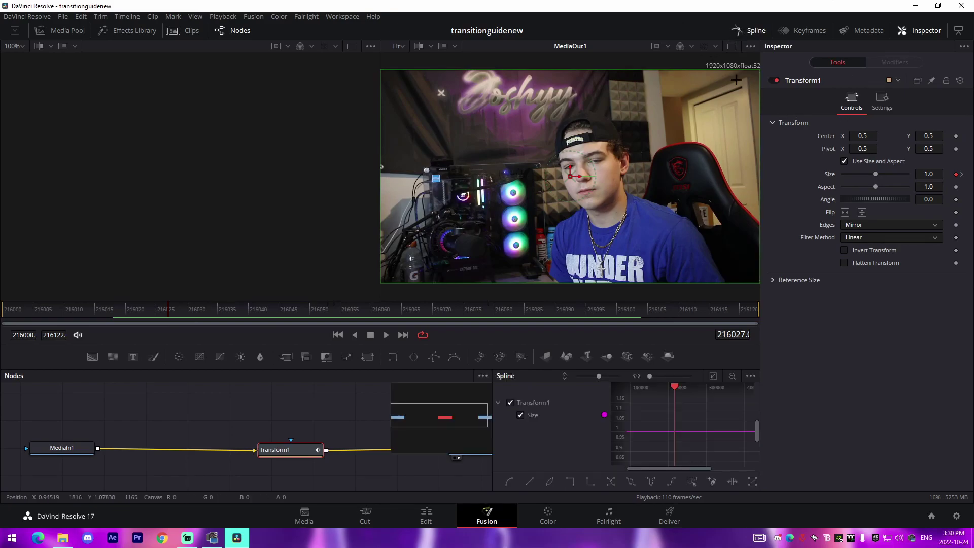
pyautogui.moveTo(493, 417); pyautogui.dragTo(414, 418)
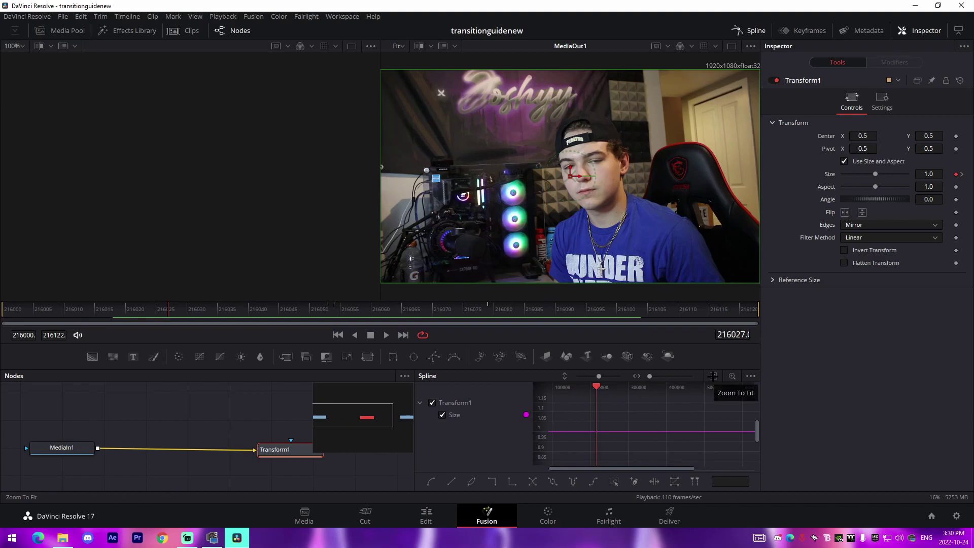
pyautogui.click(713, 376)
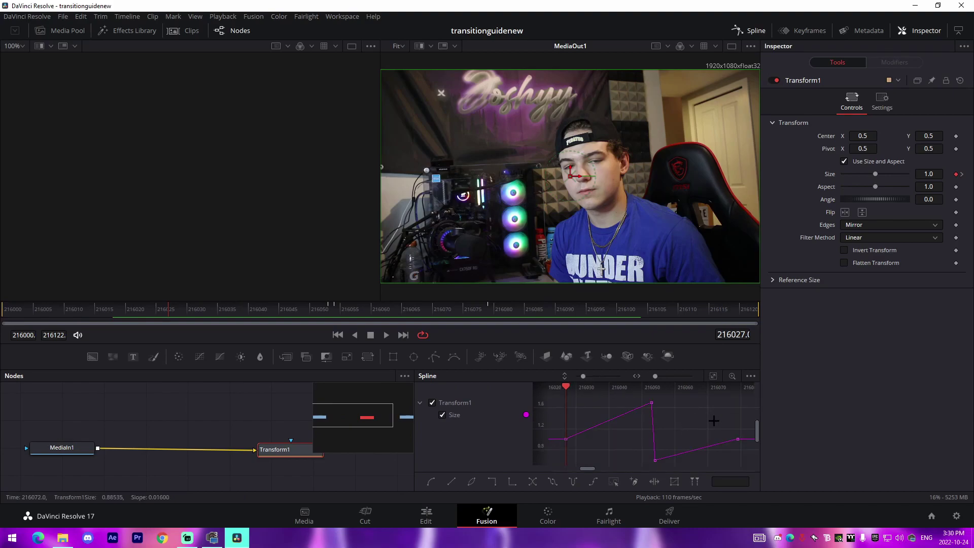
# - Smooth all Size keyframes in the Spline editor and pull their handles into a sharp, steep ease on both sides of the cut
pyautogui.hotkey('ctrl', 'a')
pyautogui.press('s')
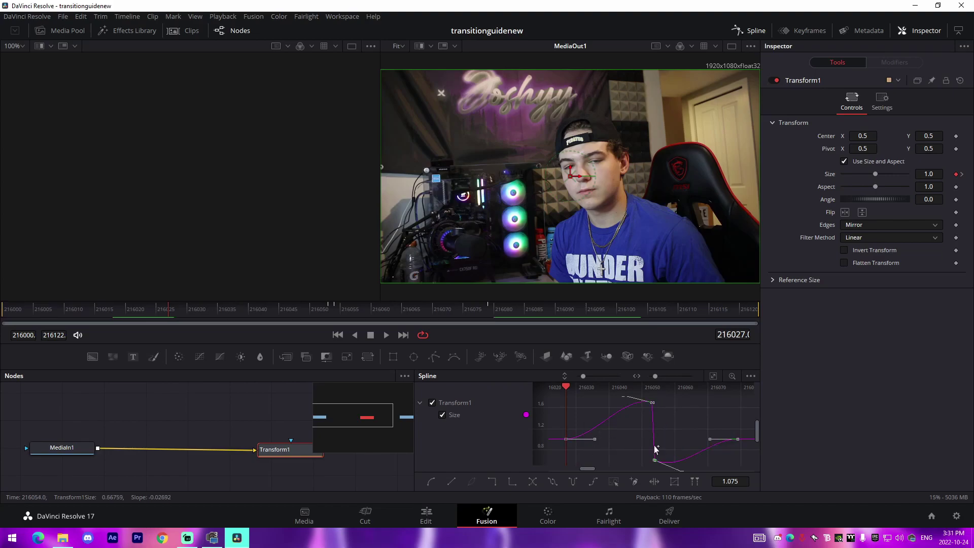
pyautogui.moveTo(658, 427); pyautogui.dragTo(695, 424)
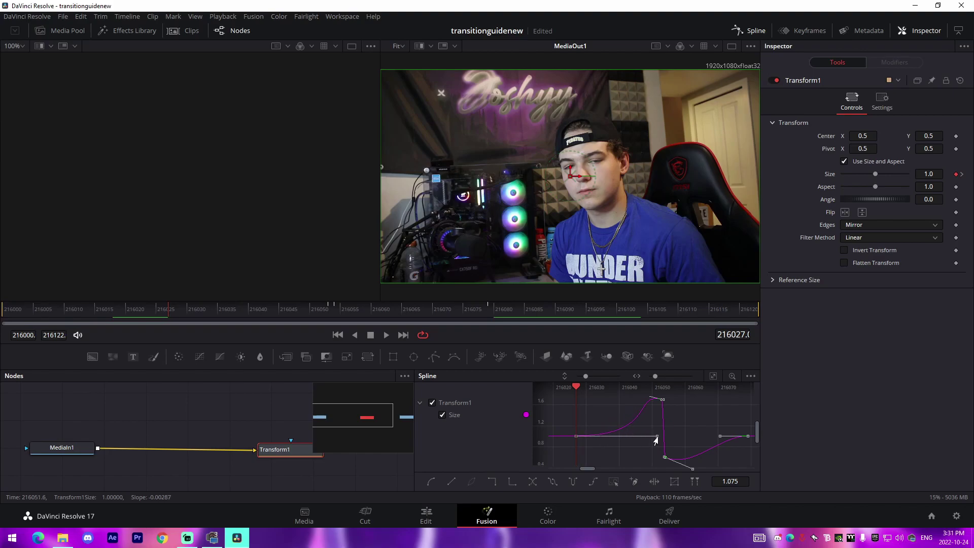
pyautogui.moveTo(652, 418)
pyautogui.mouseDown()
pyautogui.moveTo(641, 426)
pyautogui.moveTo(657, 444)
pyautogui.moveTo(690, 409)
pyautogui.moveTo(655, 425)
pyautogui.moveTo(701, 419)
pyautogui.moveTo(659, 423)
pyautogui.mouseUp()
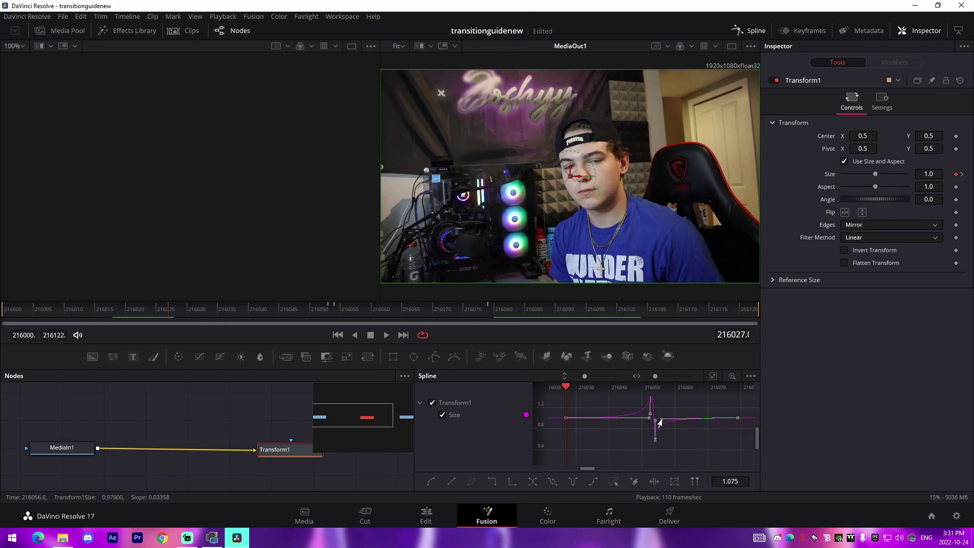
# - Play the eased transition in Fusion and across the cut on the Edit page
pyautogui.press('space')
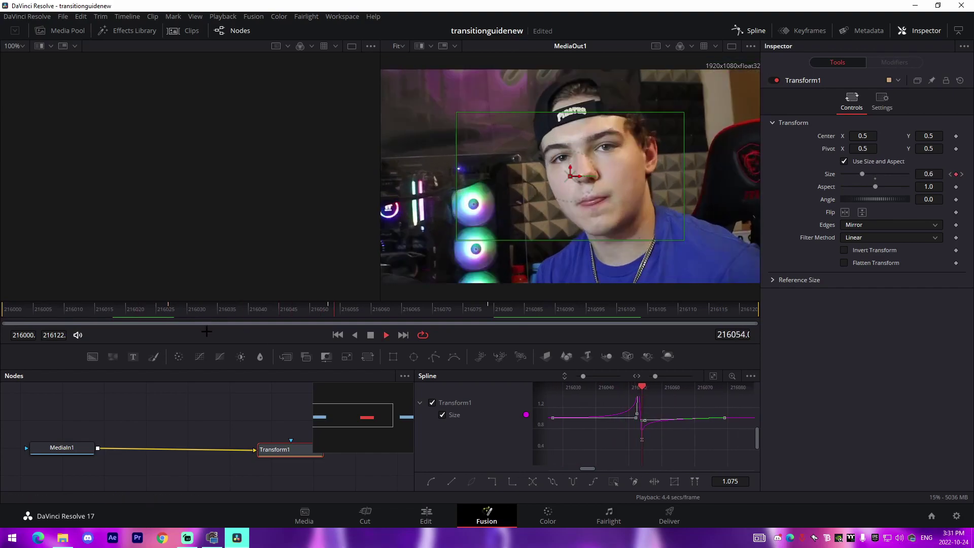
pyautogui.click(160, 308)
pyautogui.press('space')
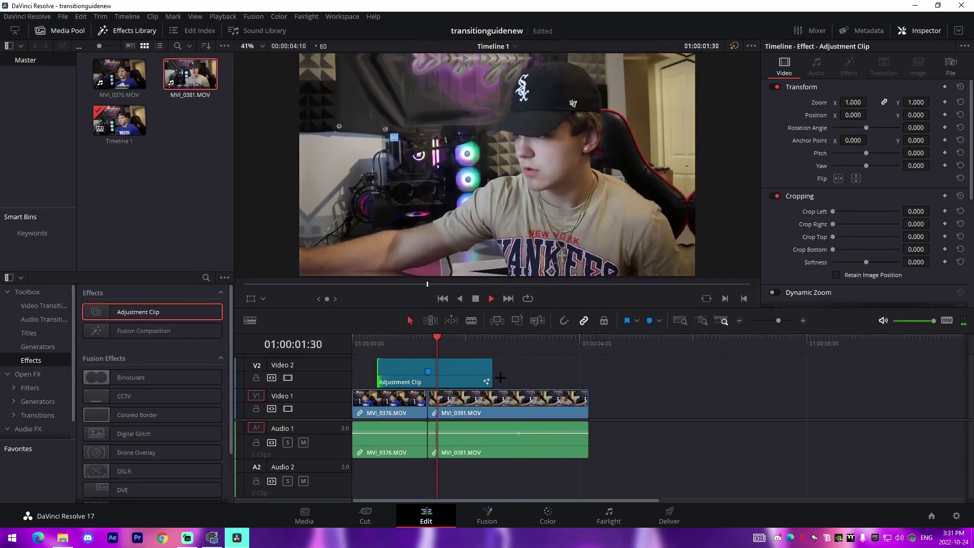
pyautogui.press('space')
pyautogui.click(409, 346)
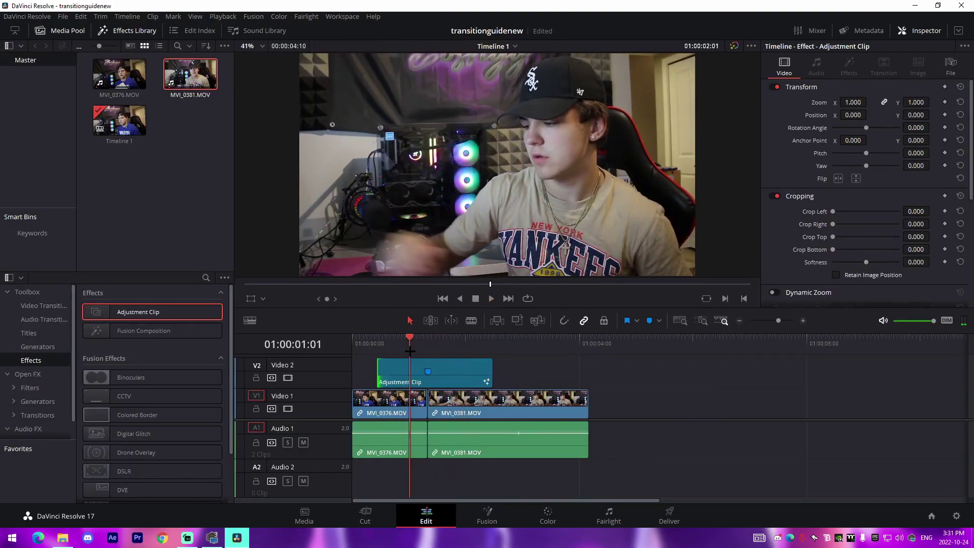
pyautogui.press('space')
pyautogui.press('space')
# - Back in Fusion, set the Size of Transform1 to 0.6 at frame 216053, the last frame before the cut
pyautogui.hotkey('shift', '5')
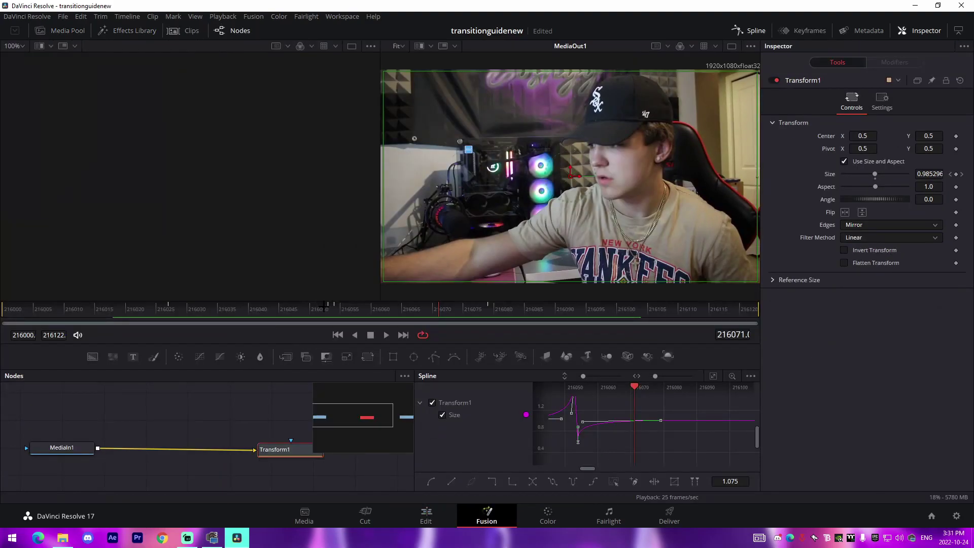
pyautogui.moveTo(346, 311); pyautogui.dragTo(329, 314)
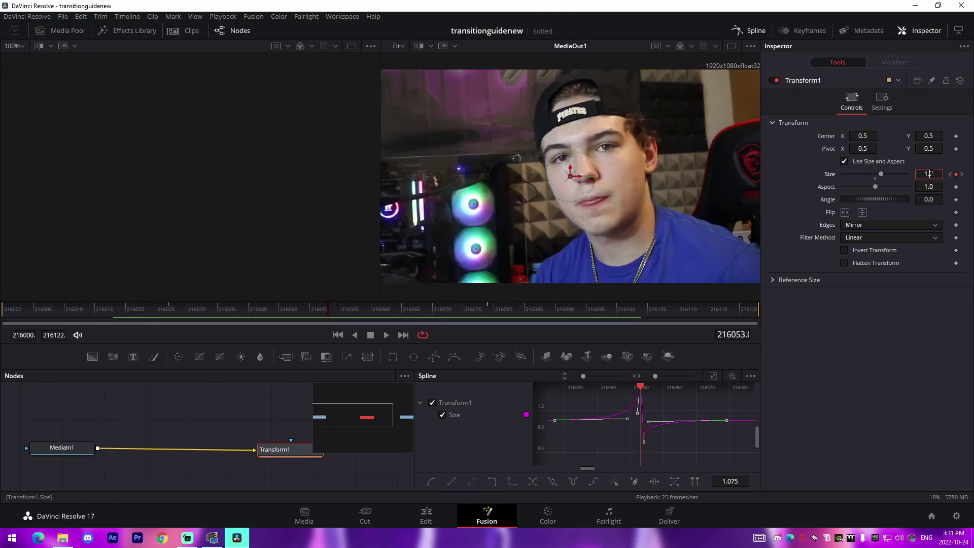
pyautogui.write('0.6')
pyautogui.press('Tab')
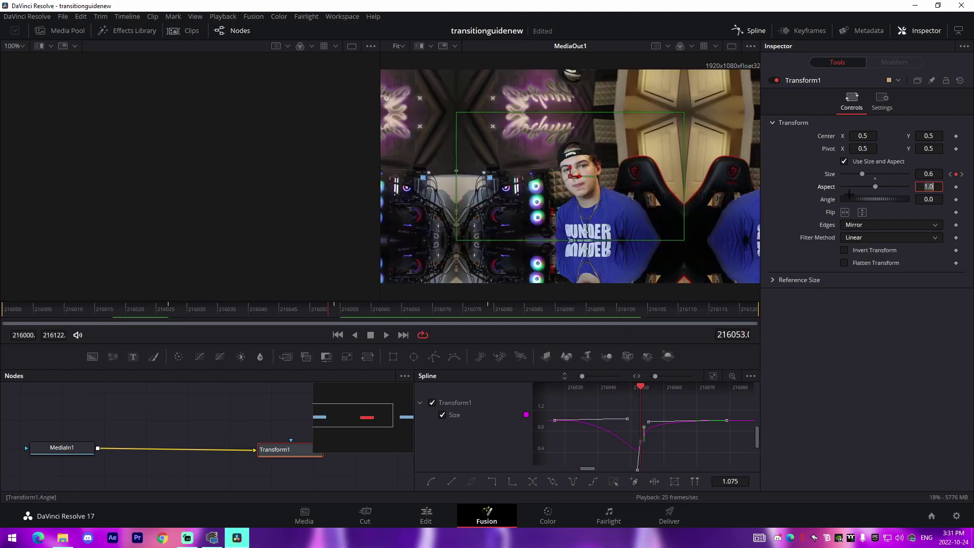
# - At frame 216054, the first frame after the cut, set the Size of Transform1 to 1.7
pyautogui.click(340, 309)
pyautogui.click(936, 171)
pyautogui.write('1.')
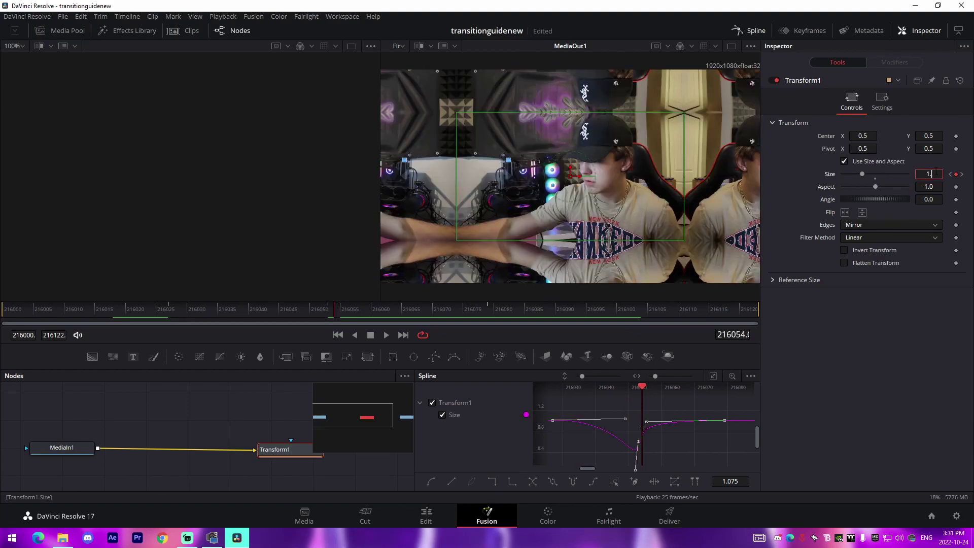
pyautogui.write('7')
pyautogui.press('Tab')
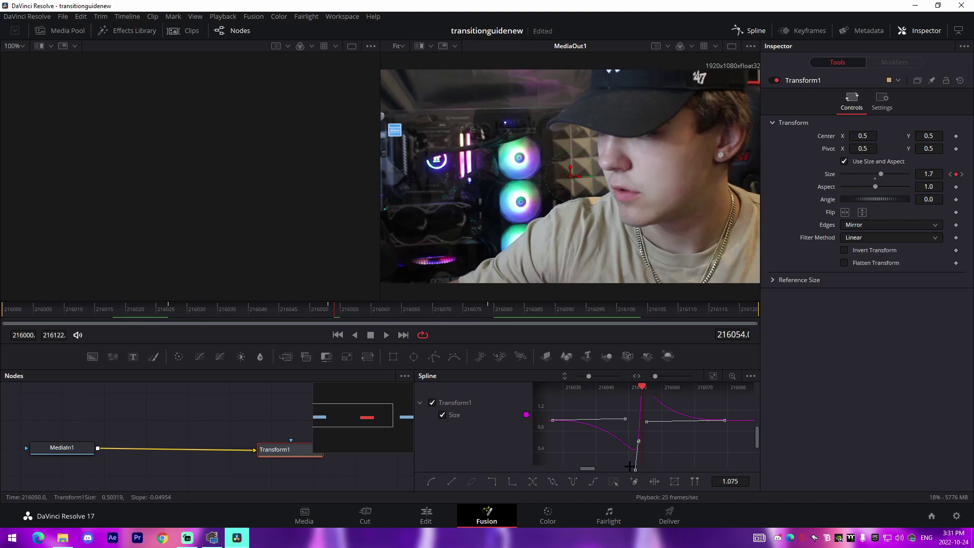
# - Reshape the Size curve handles of the keyframes at frames 216053 and 216054 so the curve changes steeply at the cut
pyautogui.moveTo(636, 464); pyautogui.dragTo(624, 436)
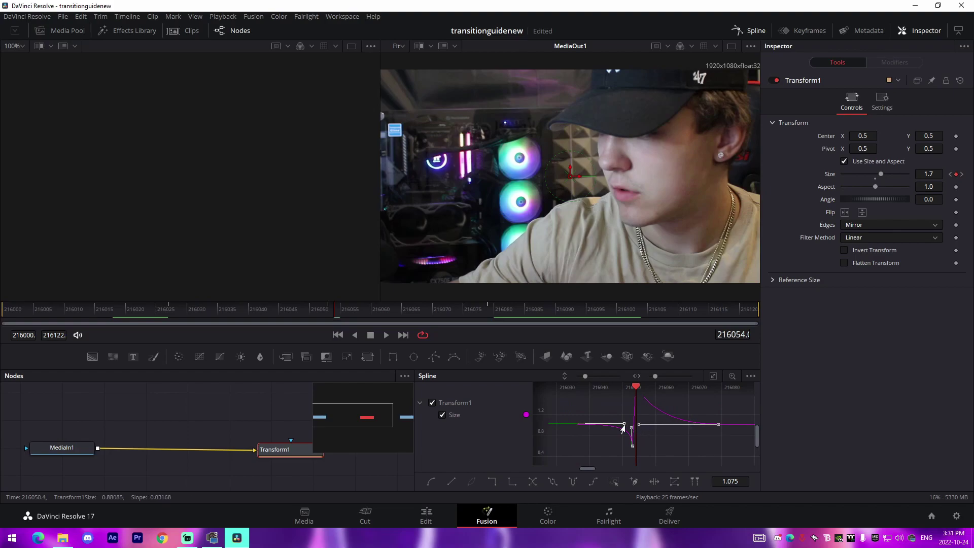
pyautogui.moveTo(628, 425); pyautogui.dragTo(635, 444)
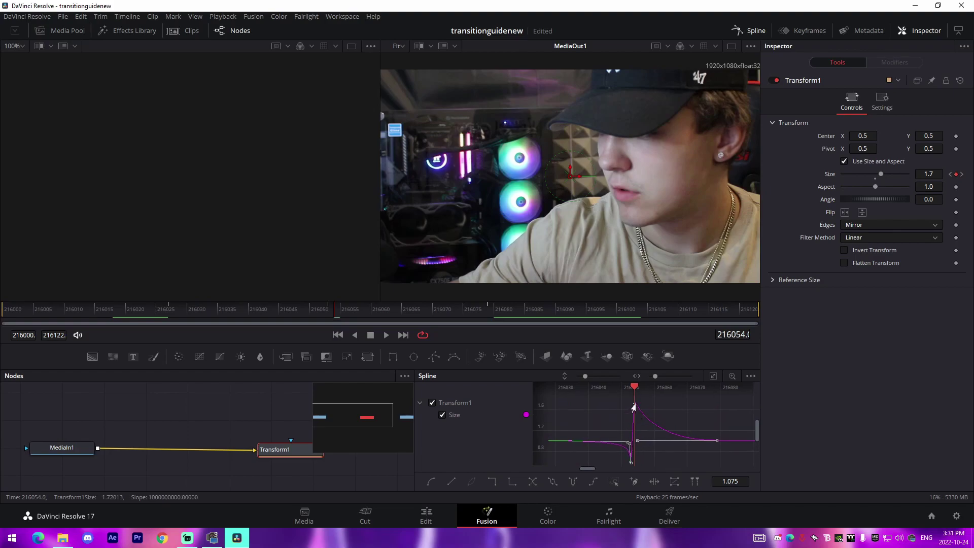
pyautogui.scroll(1, 644, 415)
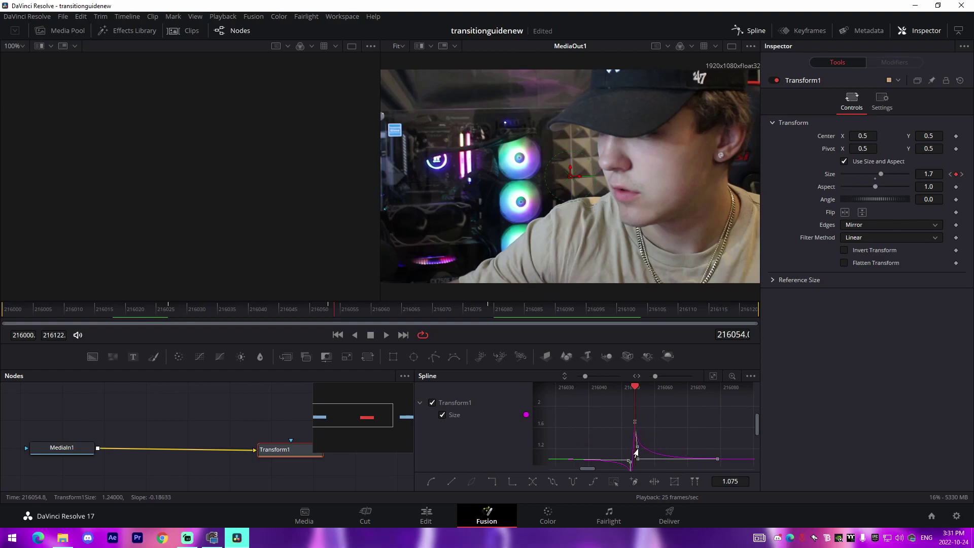
# - Play the reversed zoom transition in Fusion from about frame 216022
pyautogui.click(133, 316)
pyautogui.press('space')
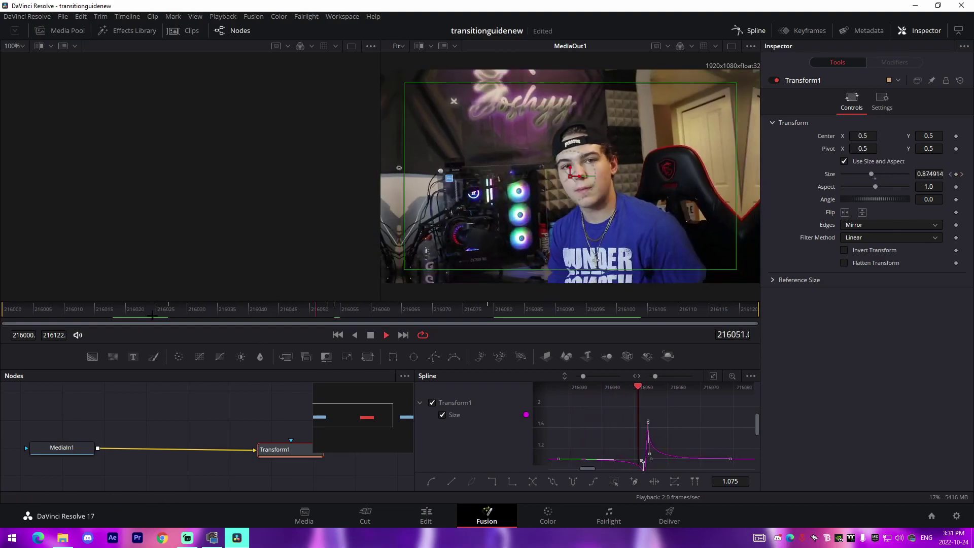
pyautogui.click(140, 311)
pyautogui.press('space')
pyautogui.click(140, 308)
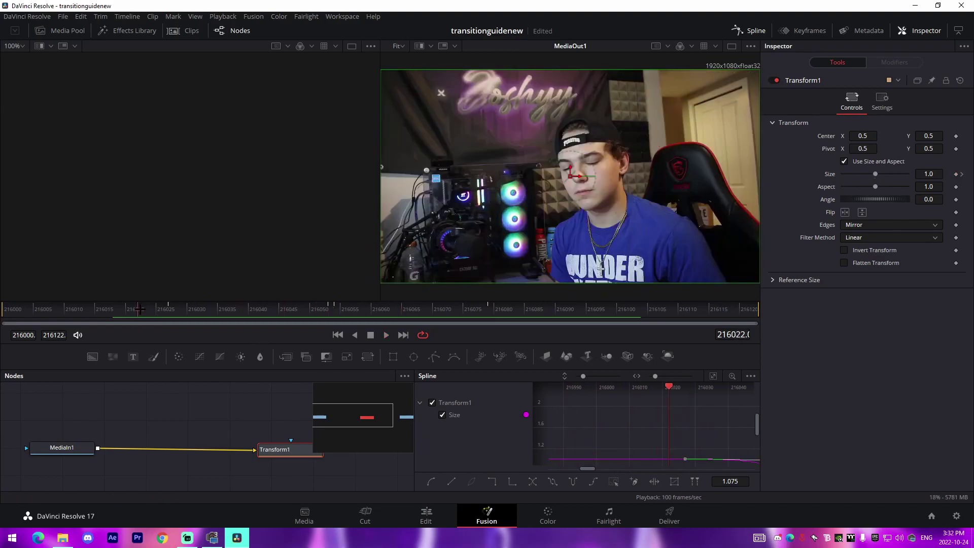
pyautogui.press('space')
# - On the Edit page, play the timeline across the cut several times to check the reversed zoom transition
pyautogui.click(426, 516)
pyautogui.click(381, 338)
pyautogui.press('space')
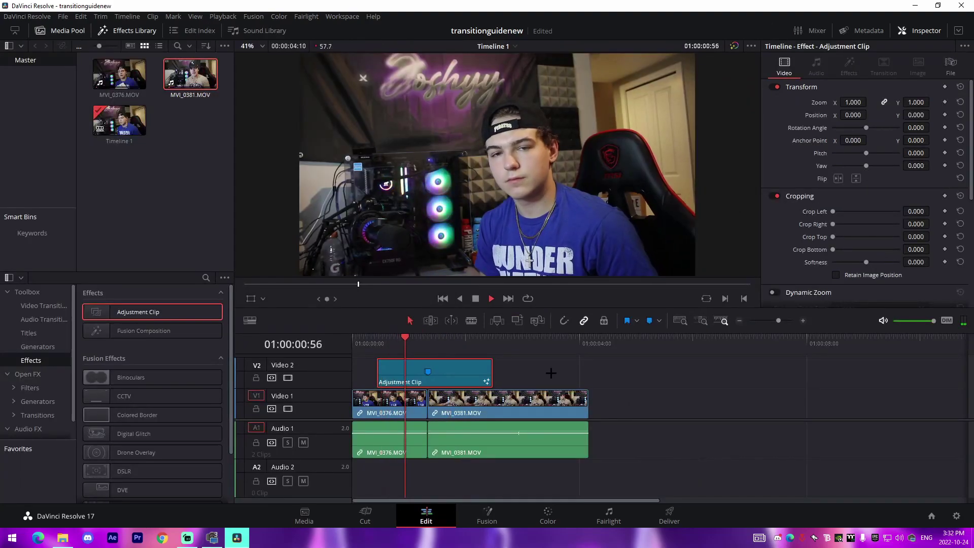
pyautogui.click(551, 374)
pyautogui.press('space')
pyautogui.click(418, 337)
pyautogui.press('space')
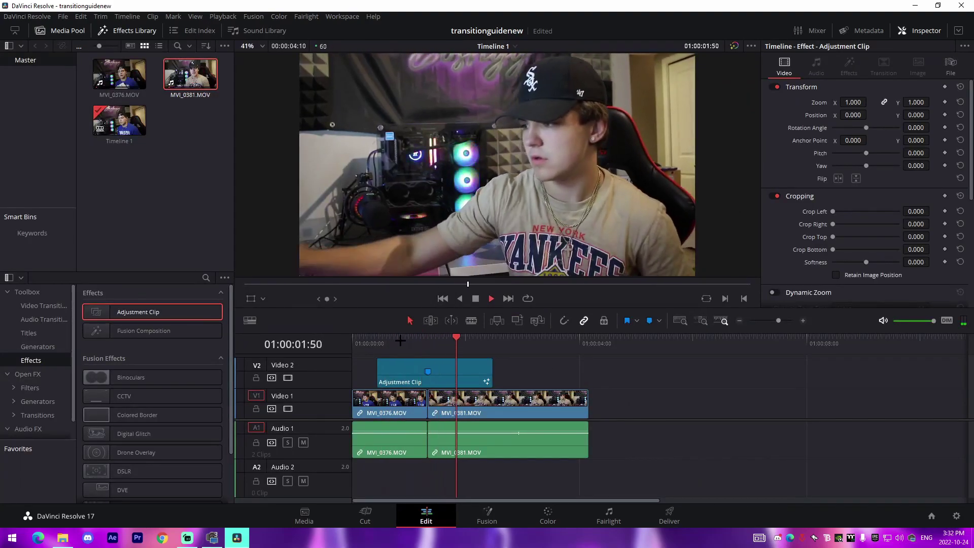
pyautogui.click(400, 338)
pyautogui.press('space')
pyautogui.click(416, 349)
pyautogui.press('space')
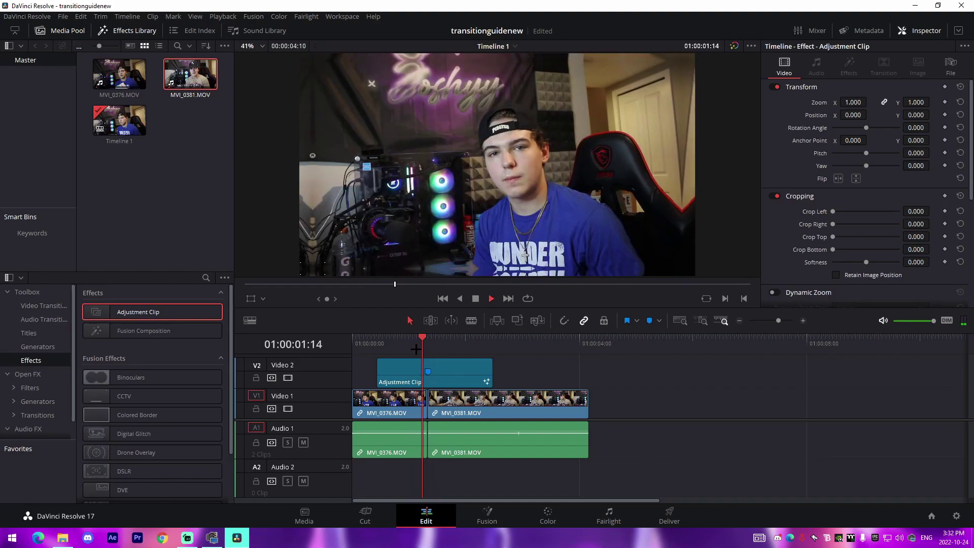
pyautogui.click(416, 339)
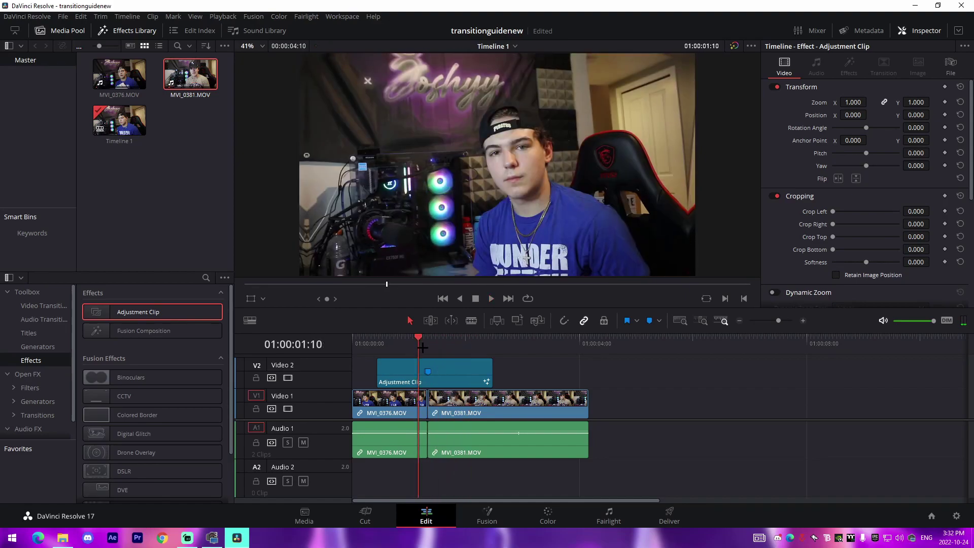
# - On the Fusion page, delete the adjustment clip's existing Transform node and close the Spline editor
pyautogui.hotkey('shift', '5')
pyautogui.scroll(1, 304, 458)
pyautogui.press('Delete')
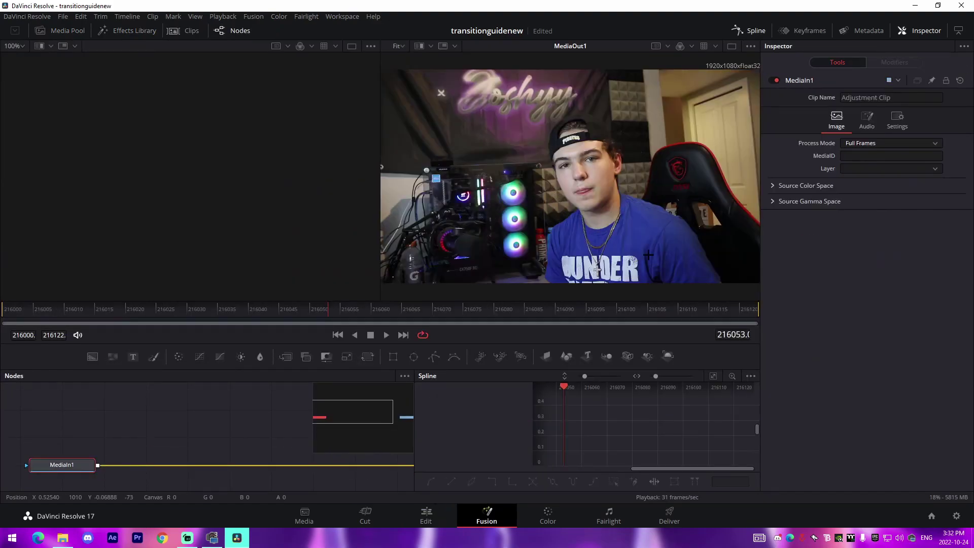
pyautogui.click(757, 30)
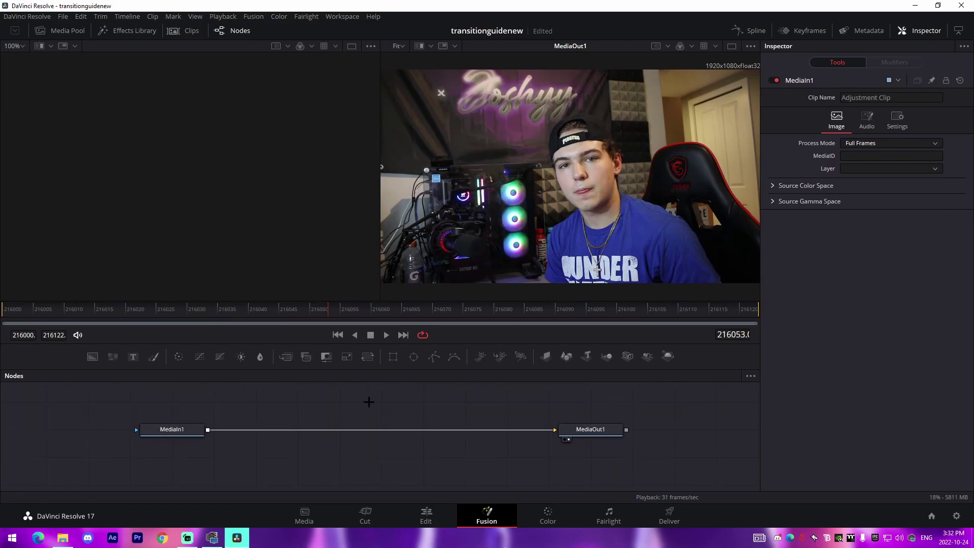
# - Add a new Transform node between MediaIn1 and MediaOut1
pyautogui.hotkey('shift', 'space')
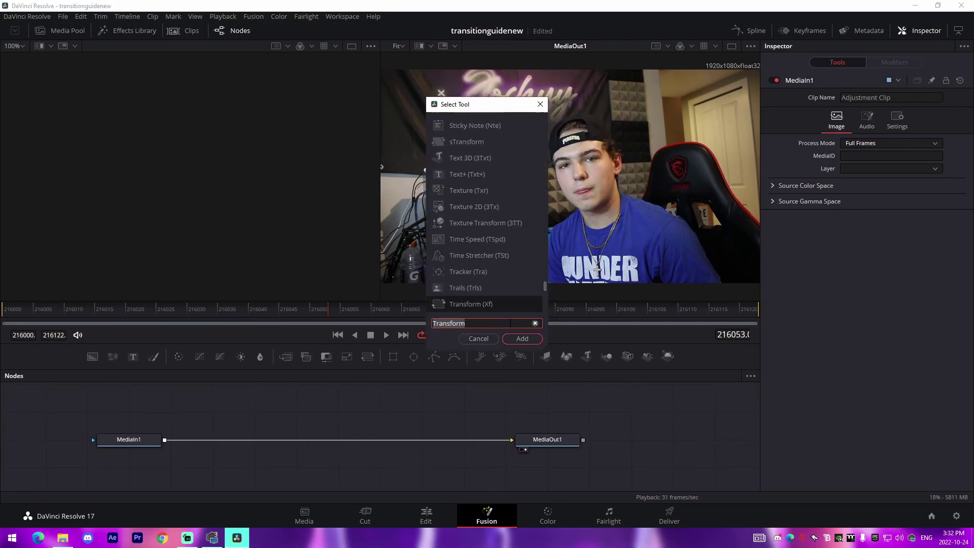
pyautogui.press('Return')
pyautogui.moveTo(331, 409); pyautogui.dragTo(345, 445)
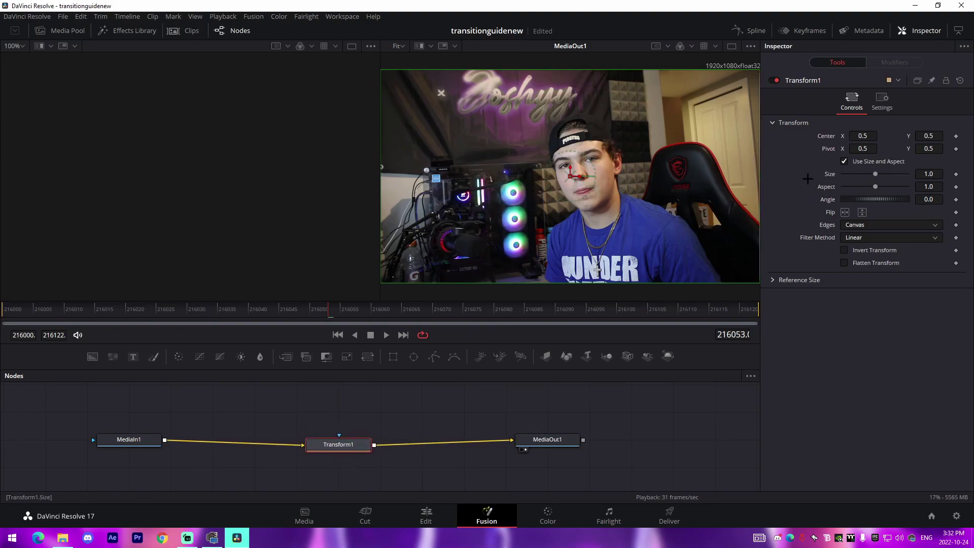
# - On the Edit page, place the playhead at 01:00:01:20, the first frame after the cut, and return to Fusion
pyautogui.hotkey('shift', '4')
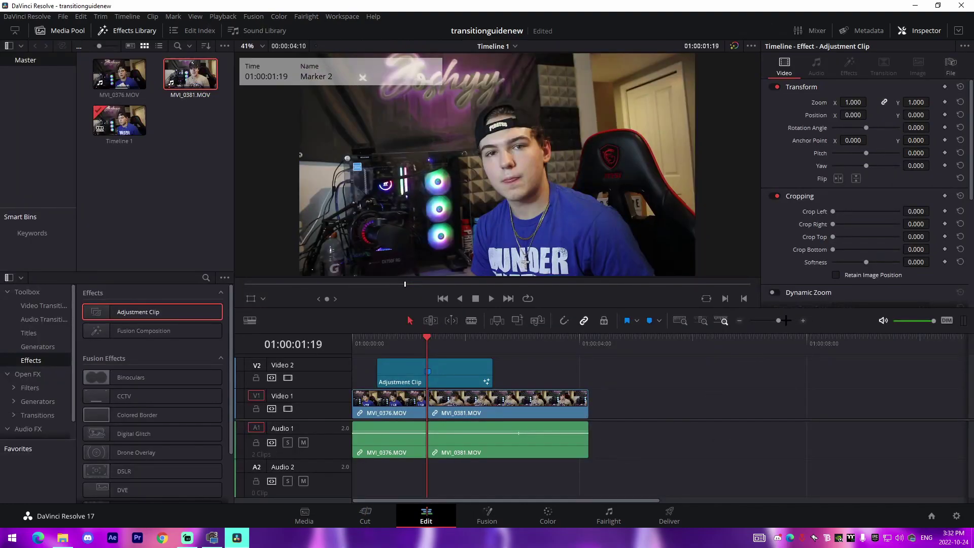
pyautogui.moveTo(786, 321); pyautogui.dragTo(791, 320)
pyautogui.click(673, 352)
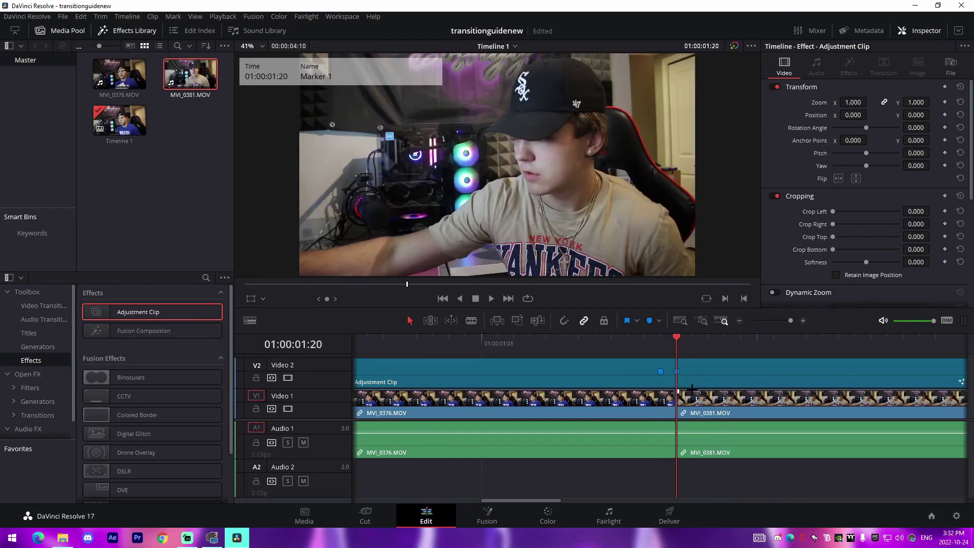
pyautogui.hotkey('shift', '5')
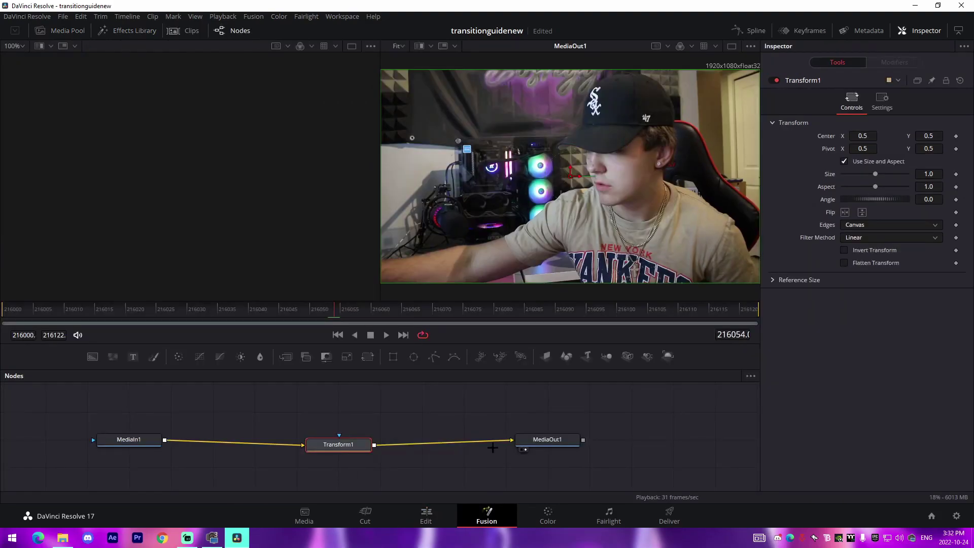
# - Keyframe the Center of Transform1 at frame 216054 and set its X value to 1.0
pyautogui.click(957, 136)
pyautogui.moveTo(862, 136); pyautogui.dragTo(931, 136)
pyautogui.click(872, 133)
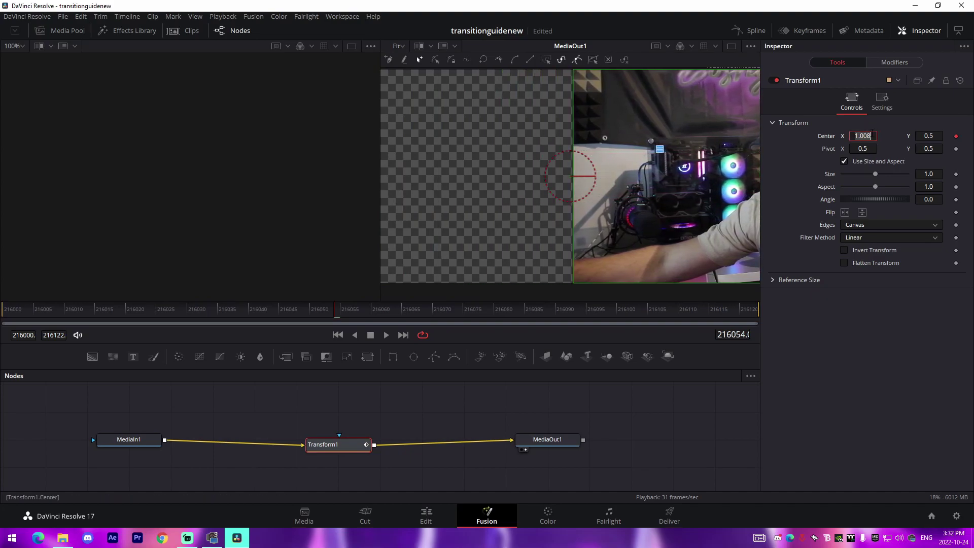
pyautogui.write('1')
pyautogui.press('Return')
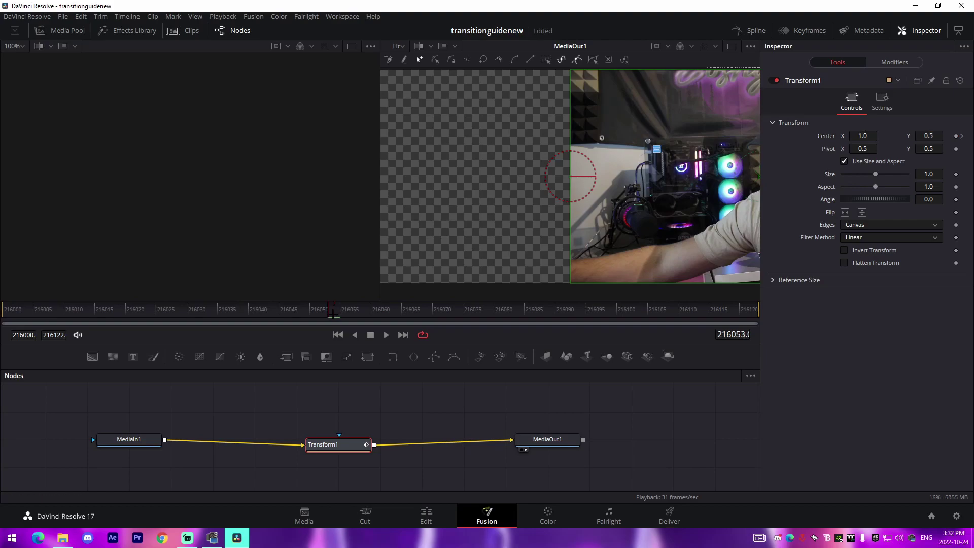
# - At frame 216053, the last frame before the cut, set the Center X of Transform1 to 0.0
pyautogui.moveTo(760, 186); pyautogui.dragTo(400, 187)
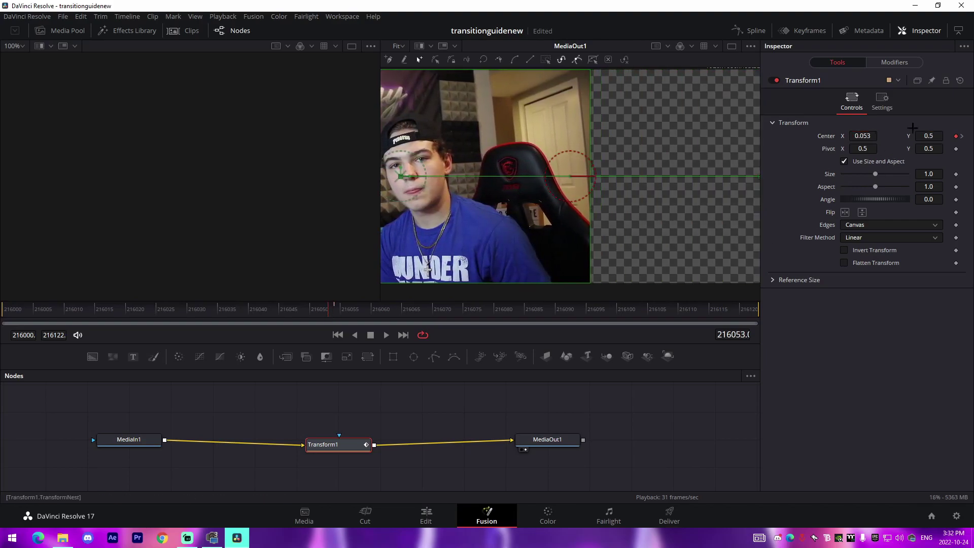
pyautogui.write('0')
pyautogui.press('Return')
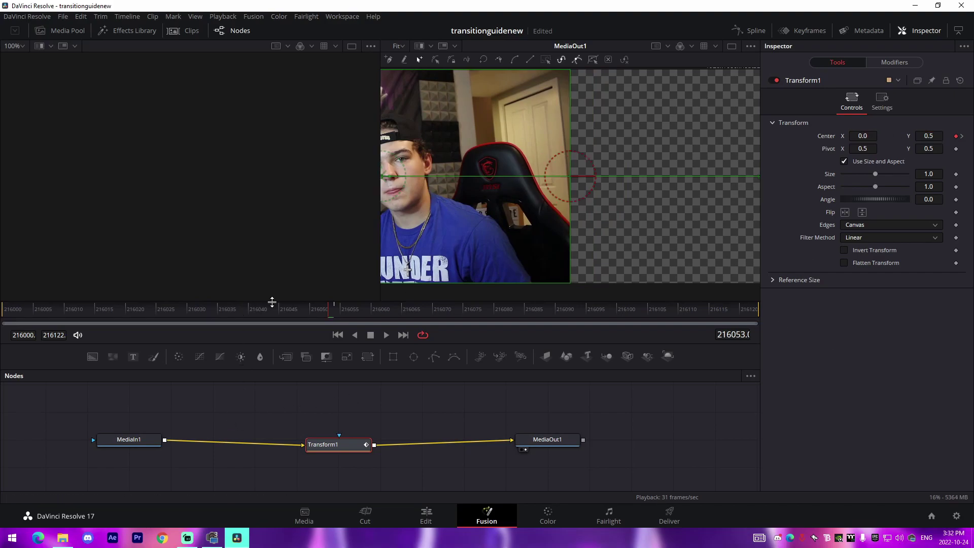
# - Set the Edges of Transform1 to Mirror so the empty area beside the shifted image is filled
pyautogui.click(363, 323)
pyautogui.moveTo(363, 323); pyautogui.dragTo(336, 312)
pyautogui.click(892, 225)
pyautogui.click(862, 275)
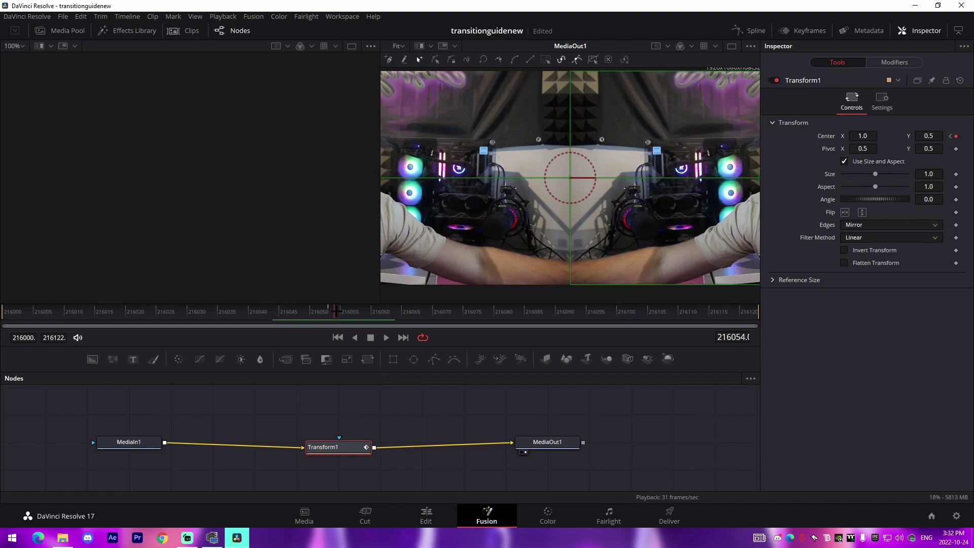
# - Set the Center X of Transform1 to 0.5 at frame 216079 and about frame 216027, and play the move
pyautogui.moveTo(347, 311); pyautogui.dragTo(489, 312)
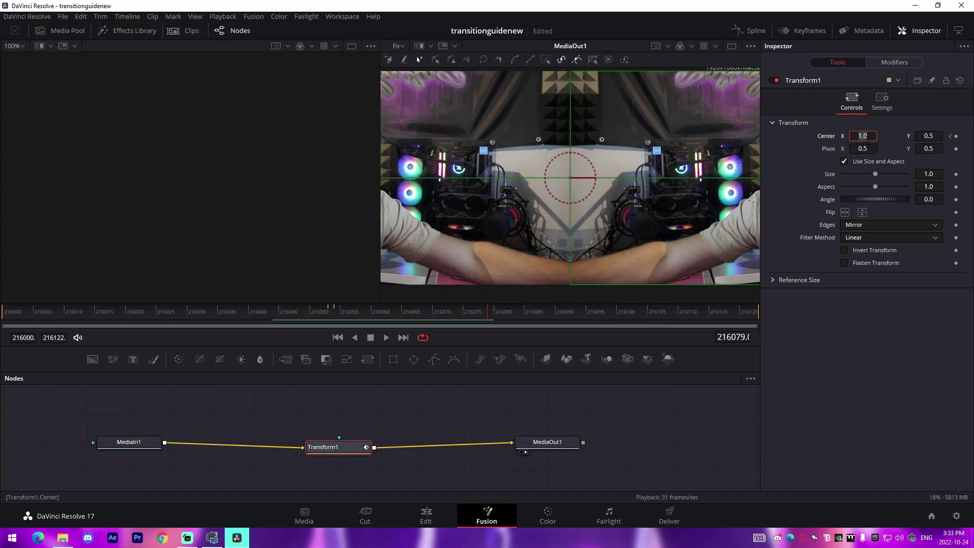
pyautogui.write('0')
pyautogui.press('Tab')
pyautogui.click(330, 311)
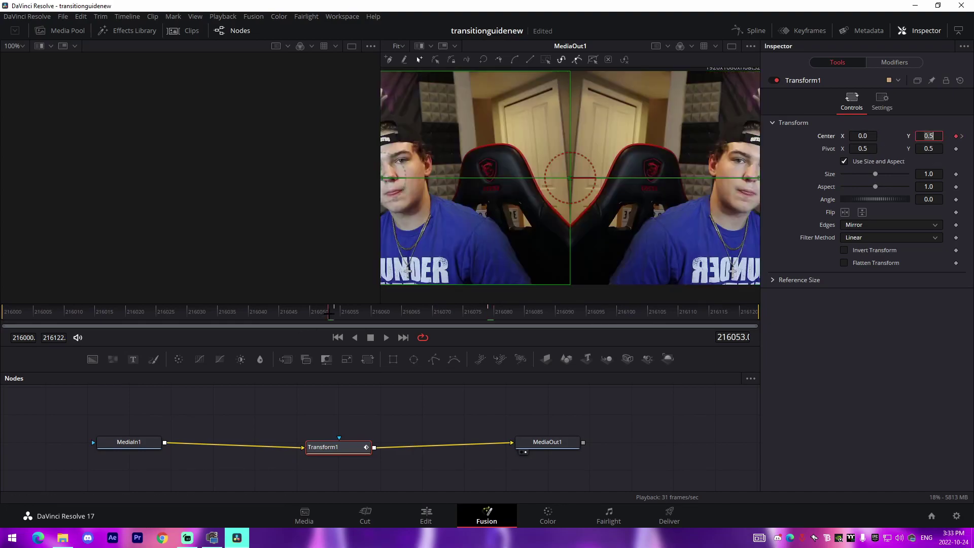
pyautogui.press('space')
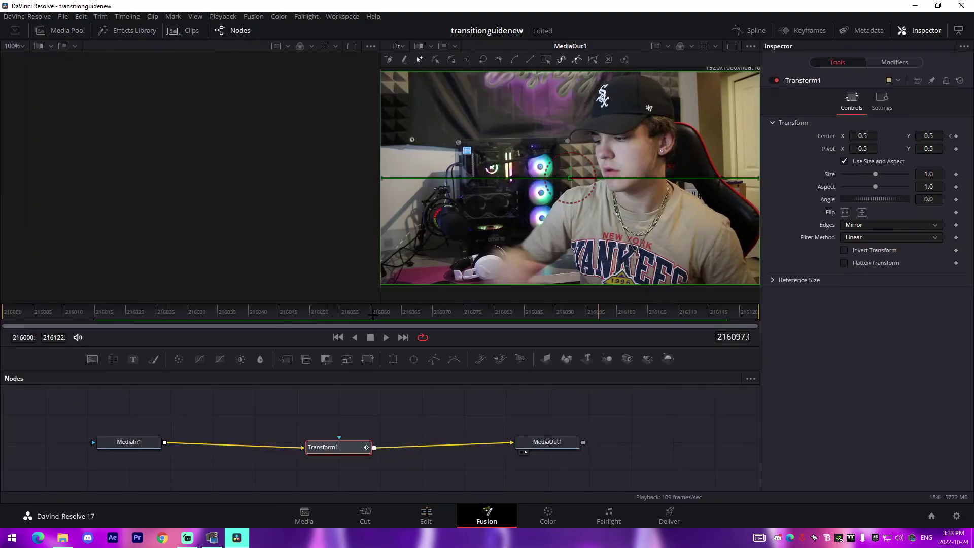
# - Show the Displacement curve of Transform1's Center path in the Spline editor and smooth all its keyframes
pyautogui.click(336, 312)
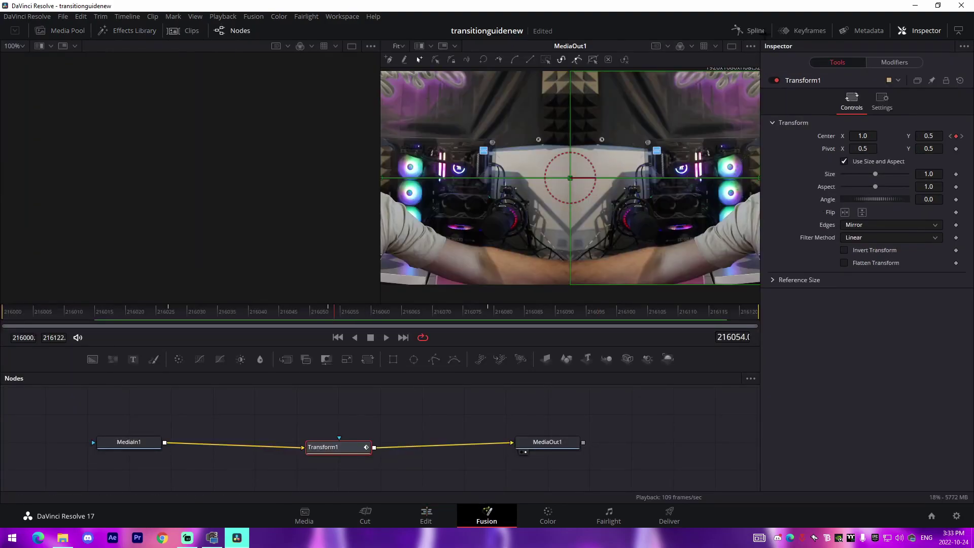
pyautogui.click(756, 29)
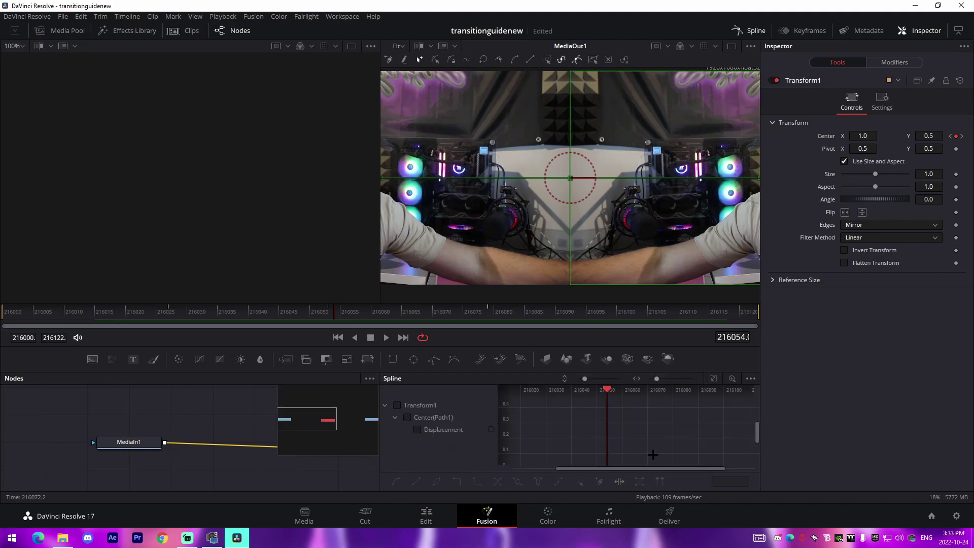
pyautogui.click(422, 432)
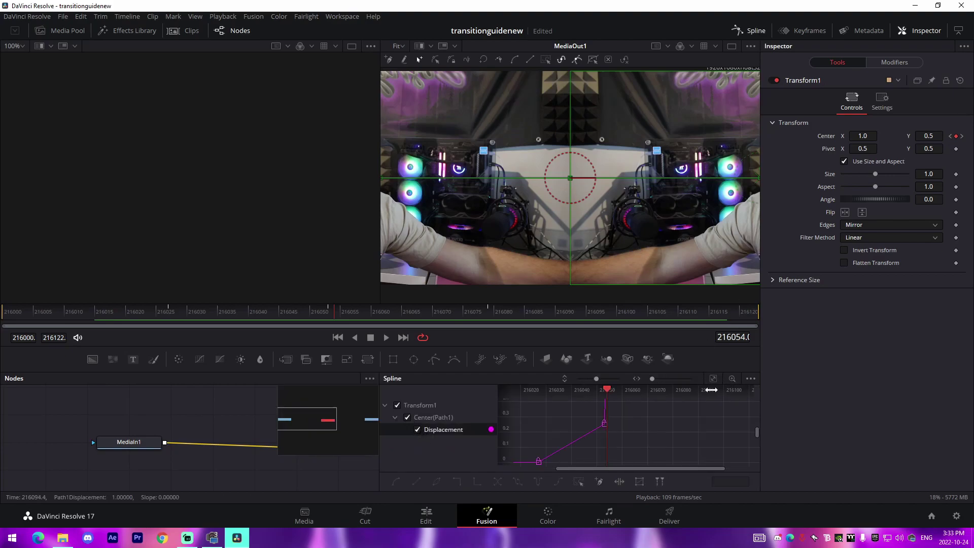
pyautogui.scroll(2, 706, 422)
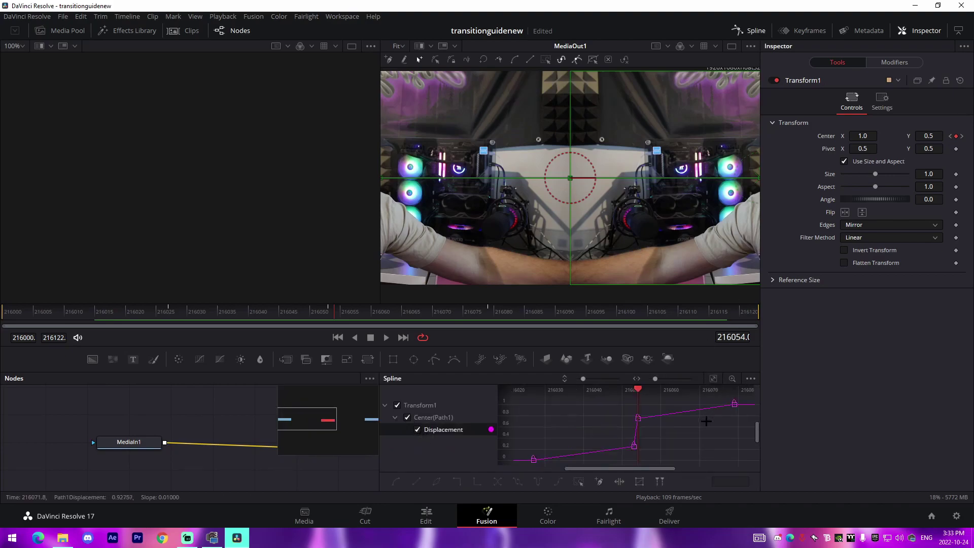
pyautogui.click(533, 460)
pyautogui.press('s')
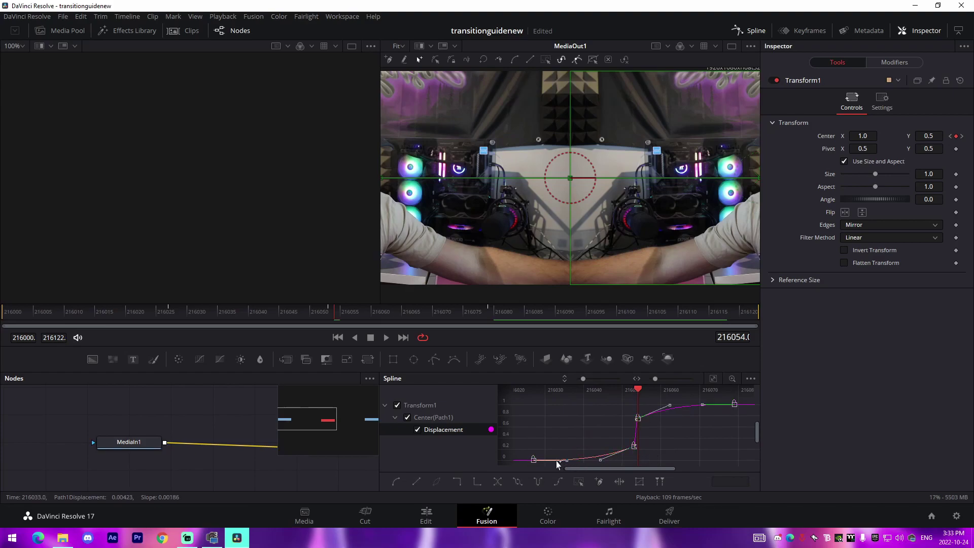
# - Extend the handles of the first and last Displacement keyframes horizontally to the cut so the curve steepens there
pyautogui.moveTo(564, 463); pyautogui.dragTo(633, 460)
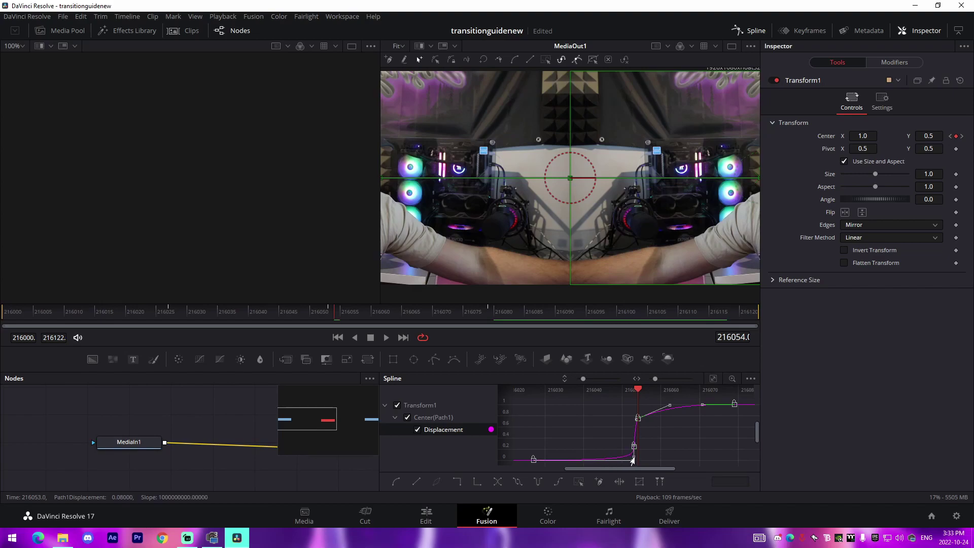
pyautogui.scroll(2, 683, 425)
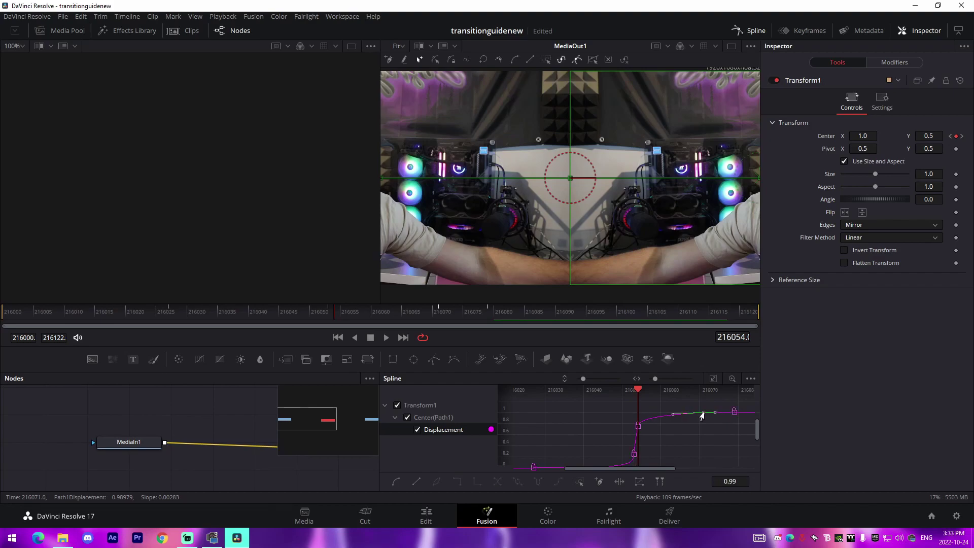
pyautogui.click(718, 418)
pyautogui.moveTo(701, 414); pyautogui.dragTo(634, 424)
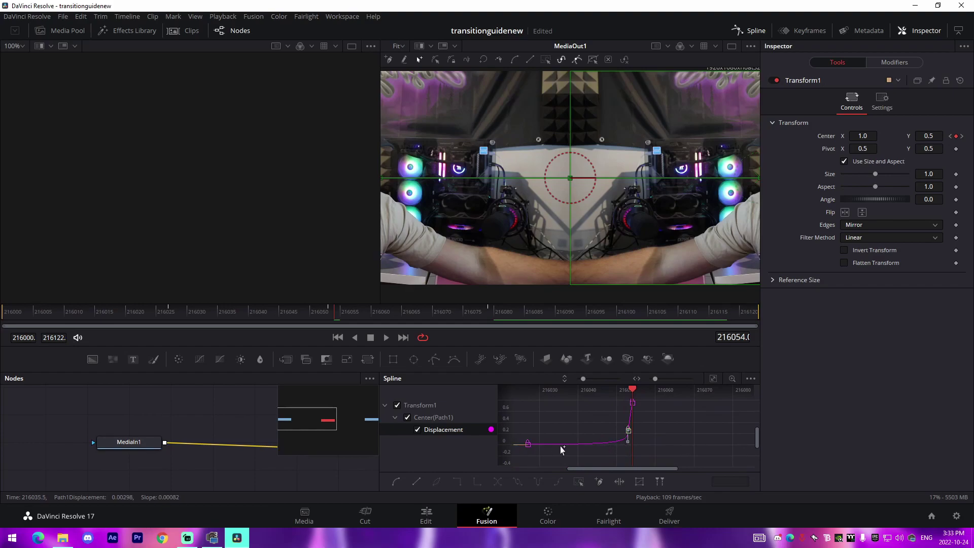
# - Play the slide transition in Fusion several times from about frame 216025 and examine the Displacement curve around the cut
pyautogui.click(158, 323)
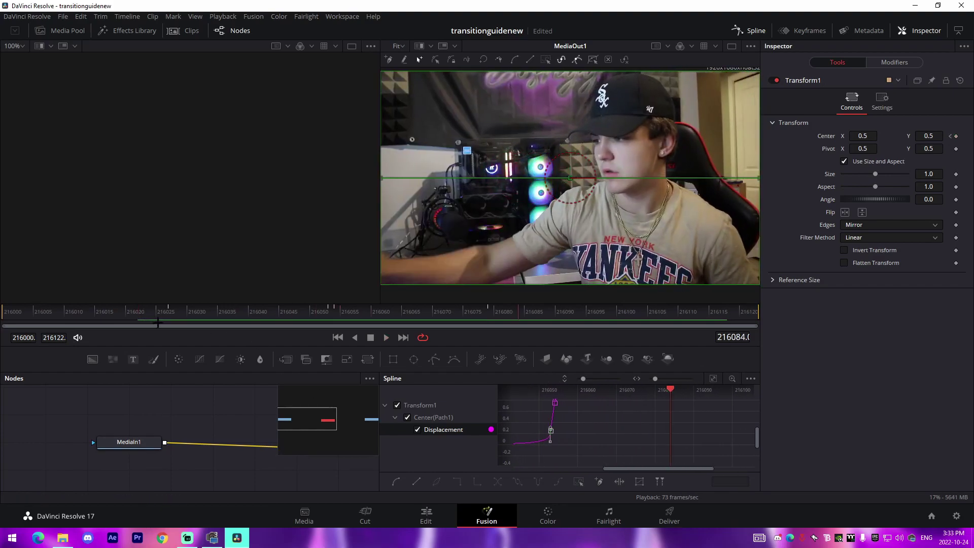
pyautogui.click(159, 317)
pyautogui.click(154, 313)
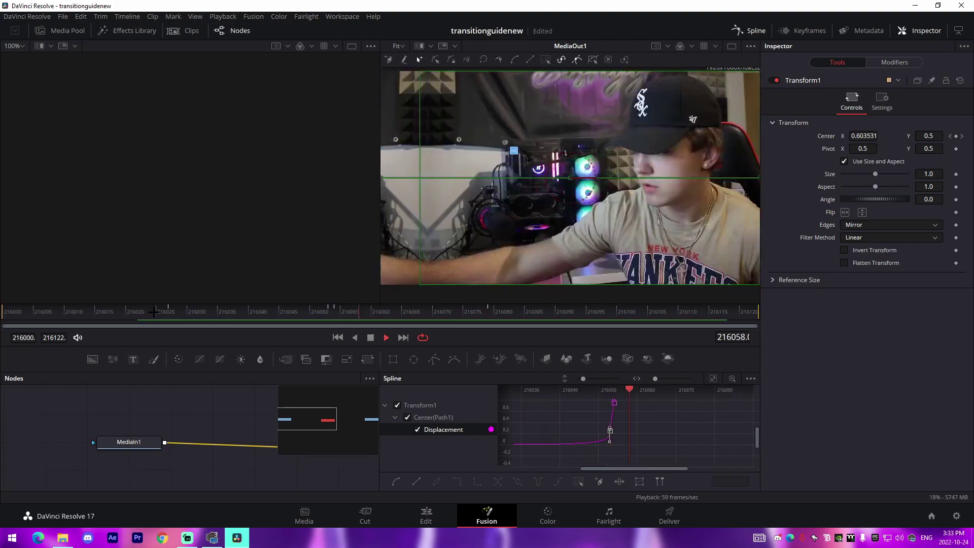
pyautogui.click(154, 313)
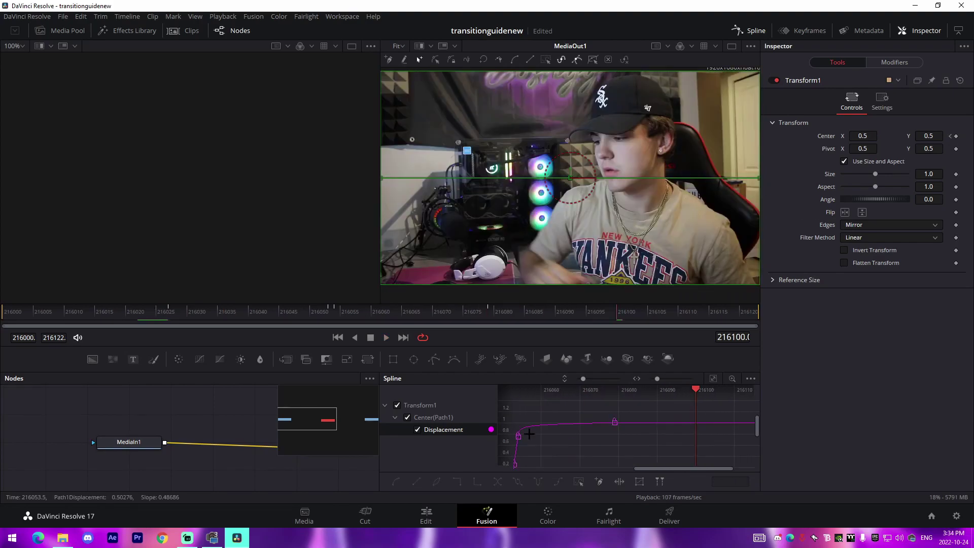
pyautogui.moveTo(528, 435); pyautogui.dragTo(731, 391)
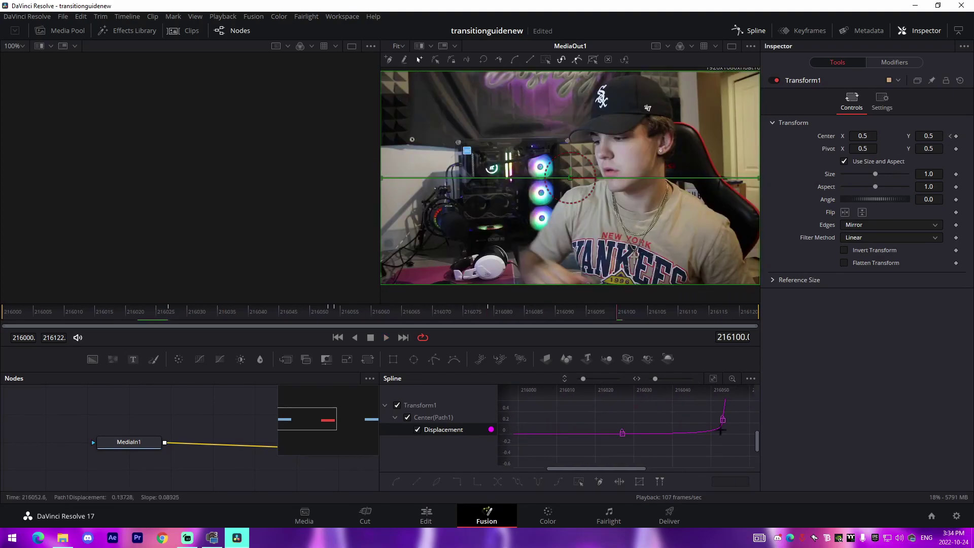
pyautogui.moveTo(720, 428); pyautogui.dragTo(561, 454)
pyautogui.click(155, 322)
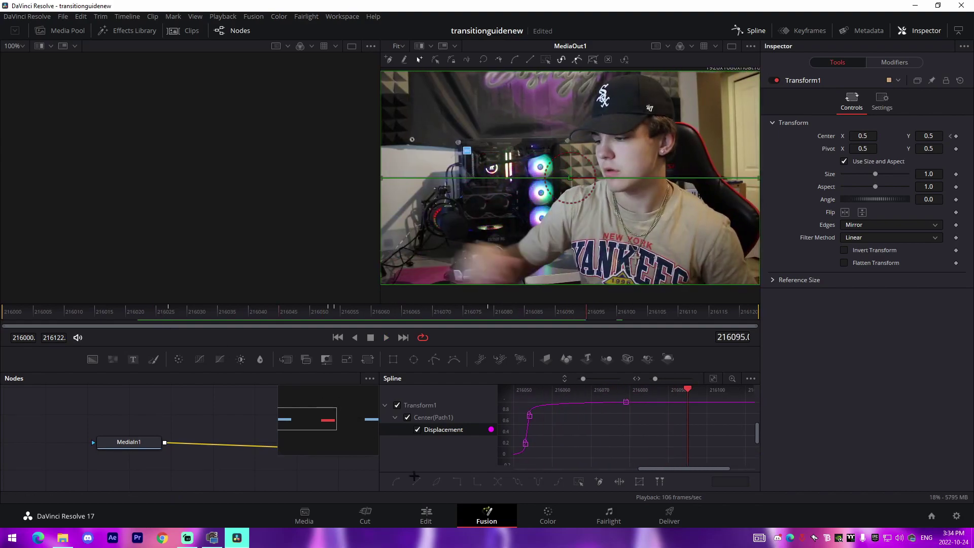
# - On the Edit page, play the timeline across the cut to check the slide transition
pyautogui.click(426, 515)
pyautogui.press('Home')
pyautogui.press('space')
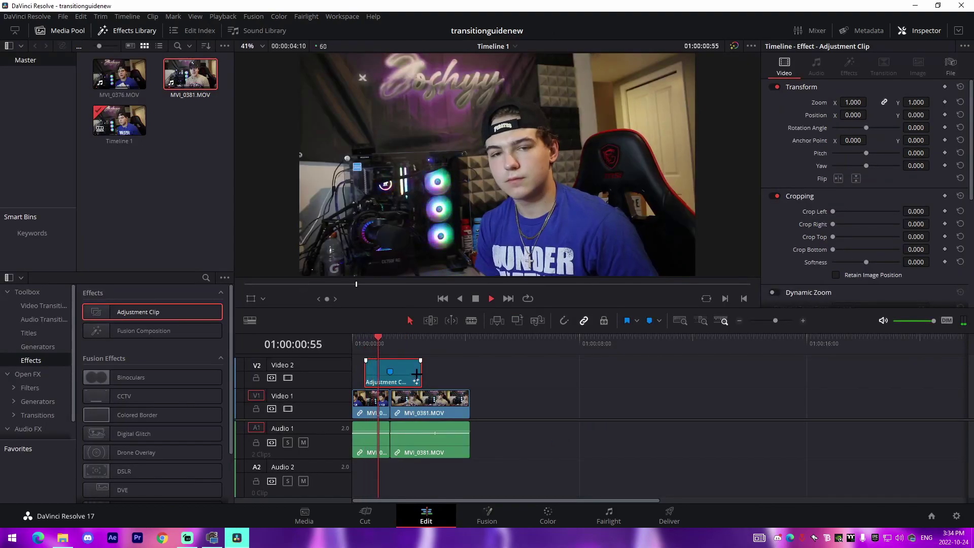
pyautogui.press('space')
pyautogui.click(378, 345)
pyautogui.press('space')
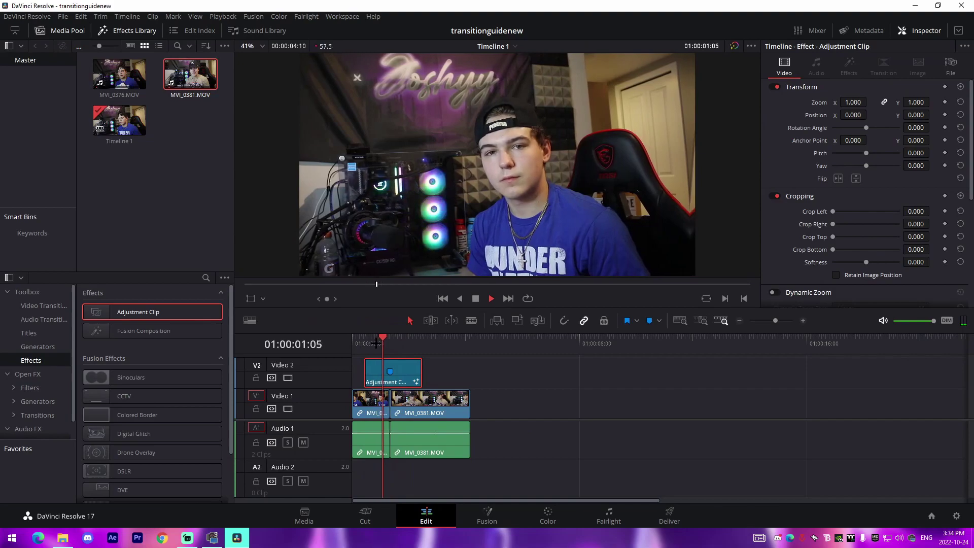
pyautogui.press('space')
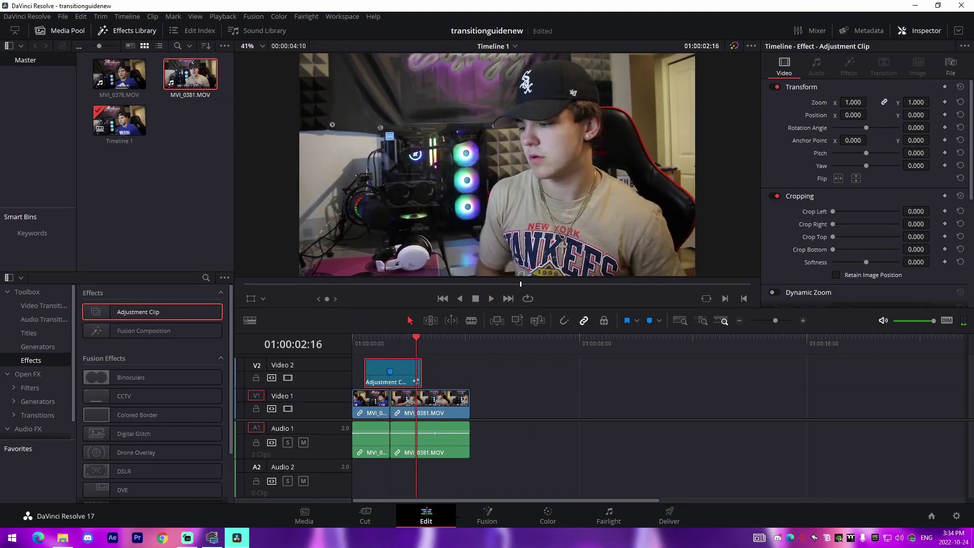
# - Return to Fusion and examine the mirrored image at frames 216053 and 216054 and about frame 216046
pyautogui.click(487, 513)
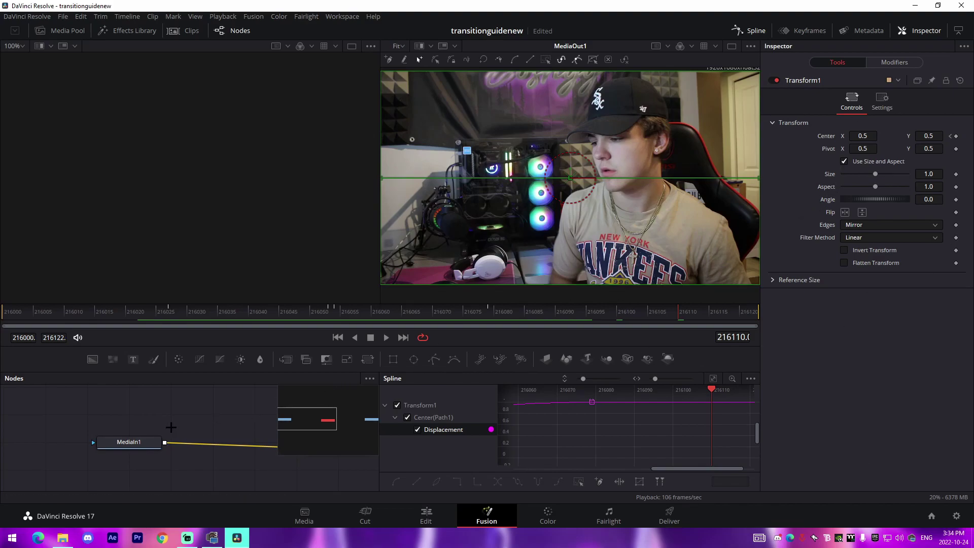
pyautogui.moveTo(171, 427); pyautogui.dragTo(97, 426)
pyautogui.click(328, 314)
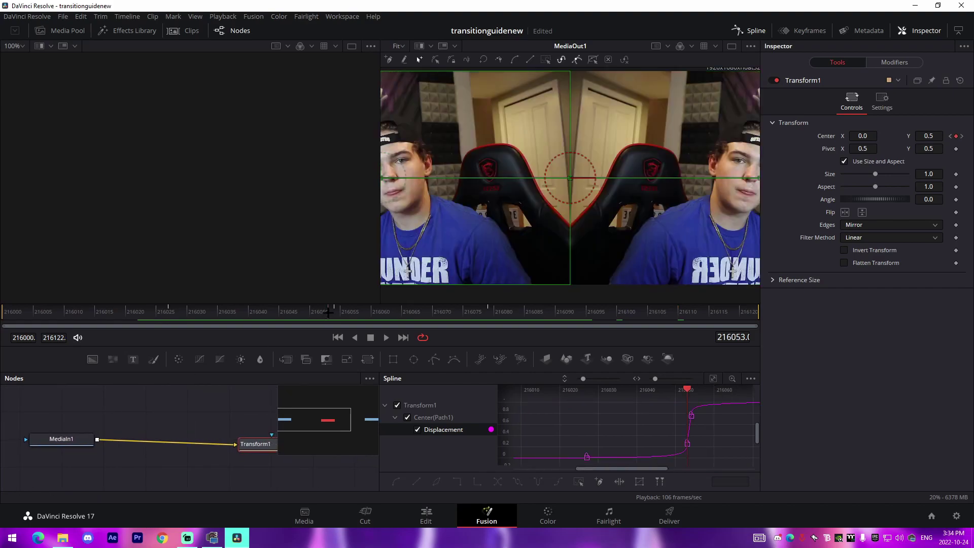
pyautogui.moveTo(328, 313); pyautogui.dragTo(335, 313)
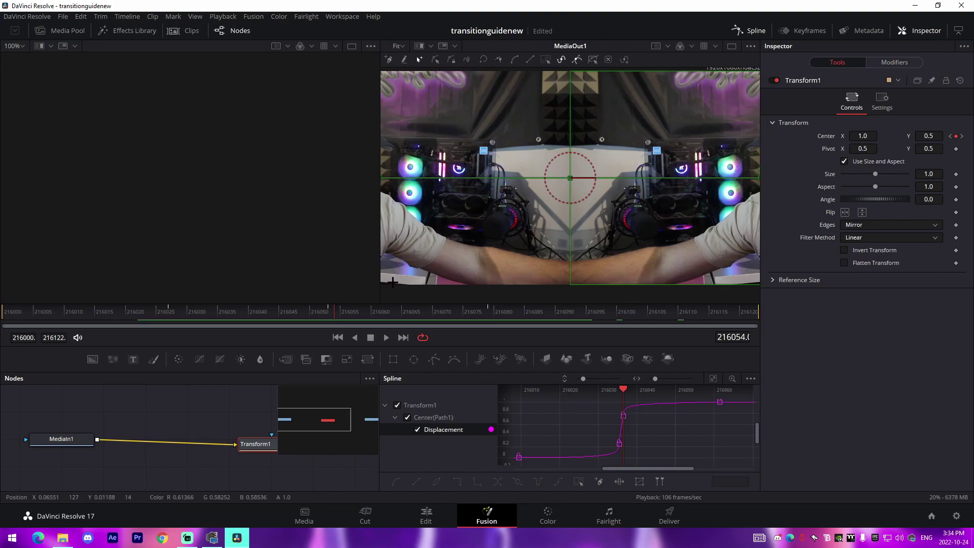
pyautogui.click(287, 314)
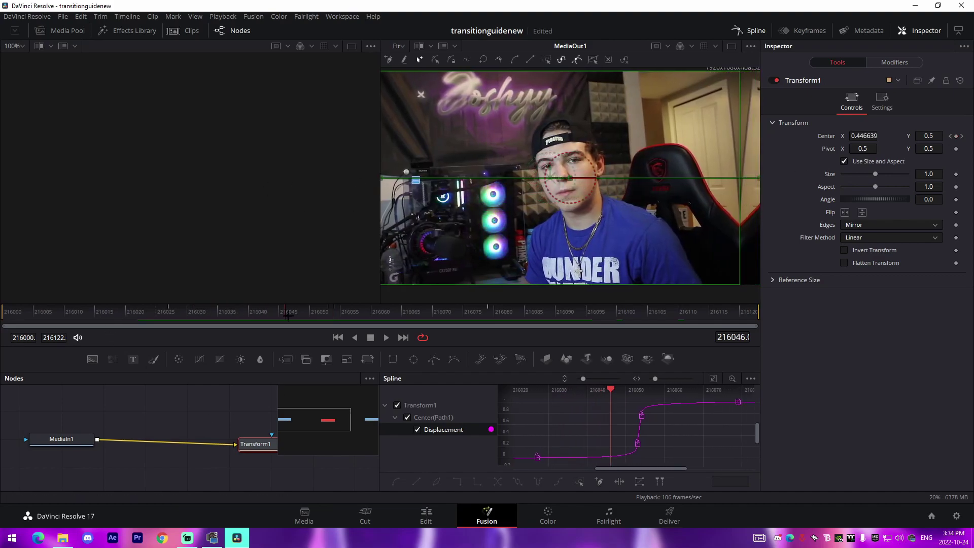
# - Scrub across the cut to frame 216065, and delete the slide transition's Transform node
pyautogui.moveTo(288, 314); pyautogui.dragTo(408, 322)
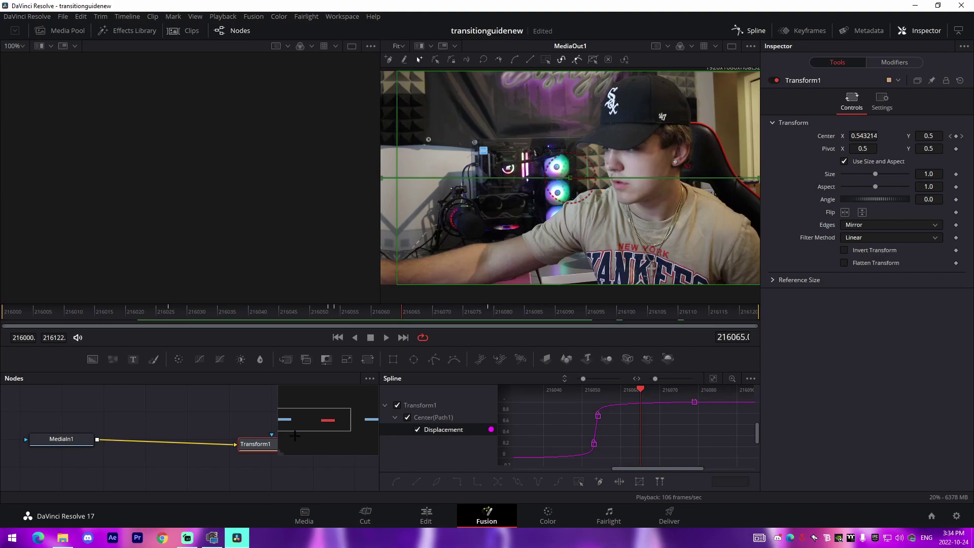
pyautogui.click(212, 461)
pyautogui.click(251, 445)
pyautogui.scroll(1, 250, 446)
pyautogui.press('Delete')
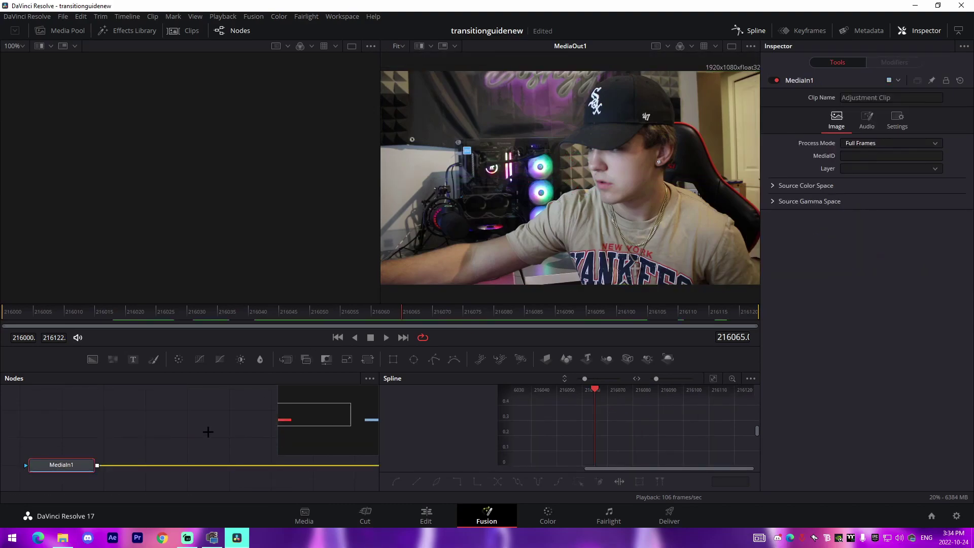
# - Add a new Transform node between MediaIn1 and MediaOut1, centre it on the connection, and widen the node graph area
pyautogui.hotkey('shift', 'space')
pyautogui.write('t')
pyautogui.write('nsform')
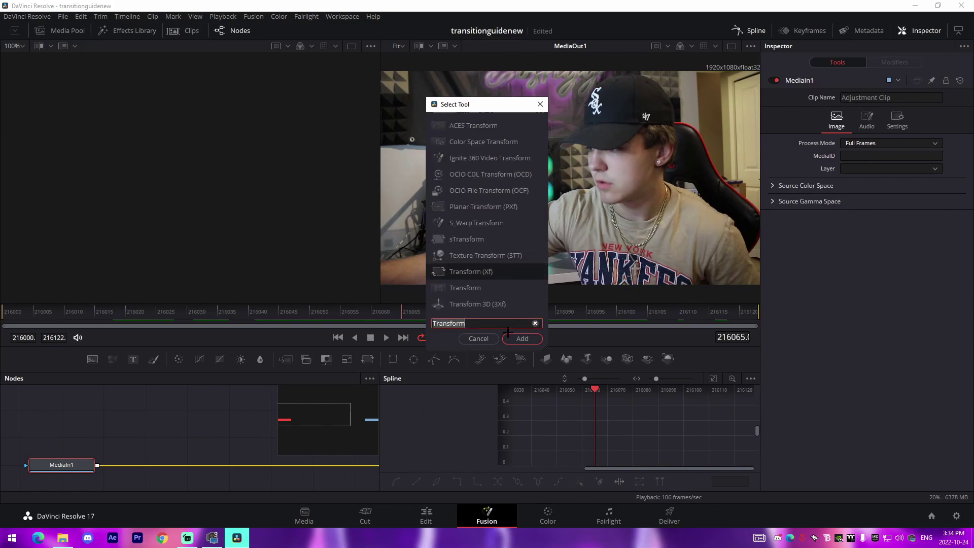
pyautogui.press('Return')
pyautogui.moveTo(145, 466); pyautogui.dragTo(286, 471)
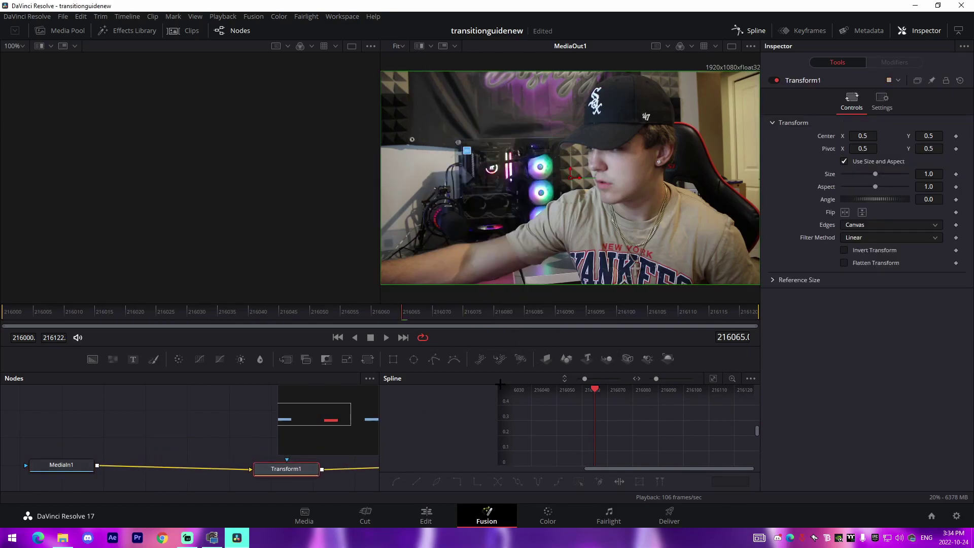
pyautogui.moveTo(379, 416); pyautogui.dragTo(709, 416)
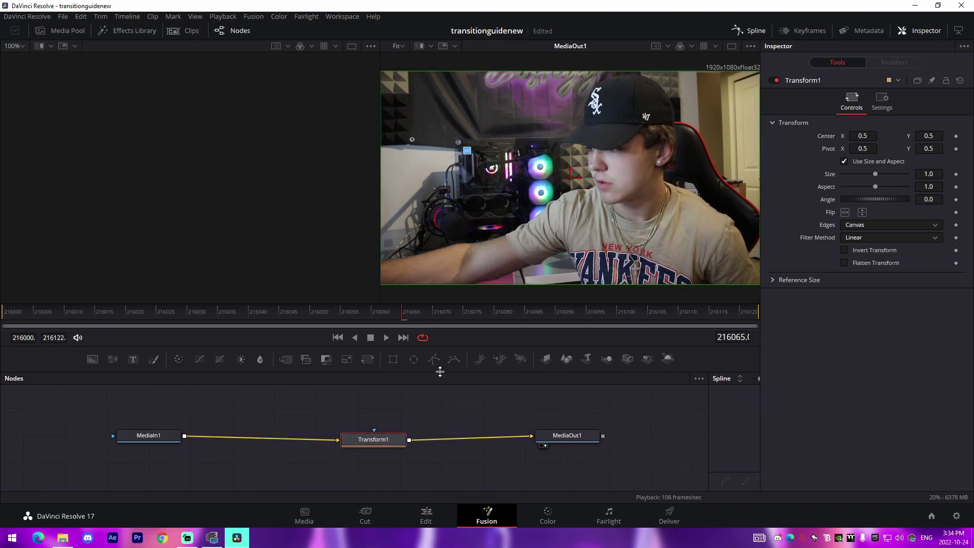
# - On the Edit page, zoom in on the timeline, place the playhead at the cut between the two clips, and return to Fusion
pyautogui.click(427, 517)
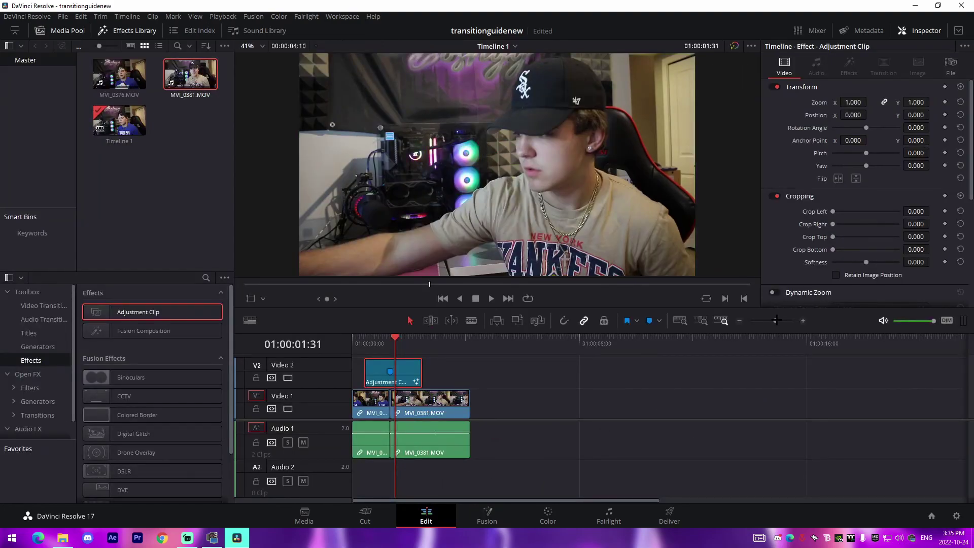
pyautogui.moveTo(777, 320); pyautogui.dragTo(786, 320)
pyautogui.click(526, 347)
pyautogui.click(486, 516)
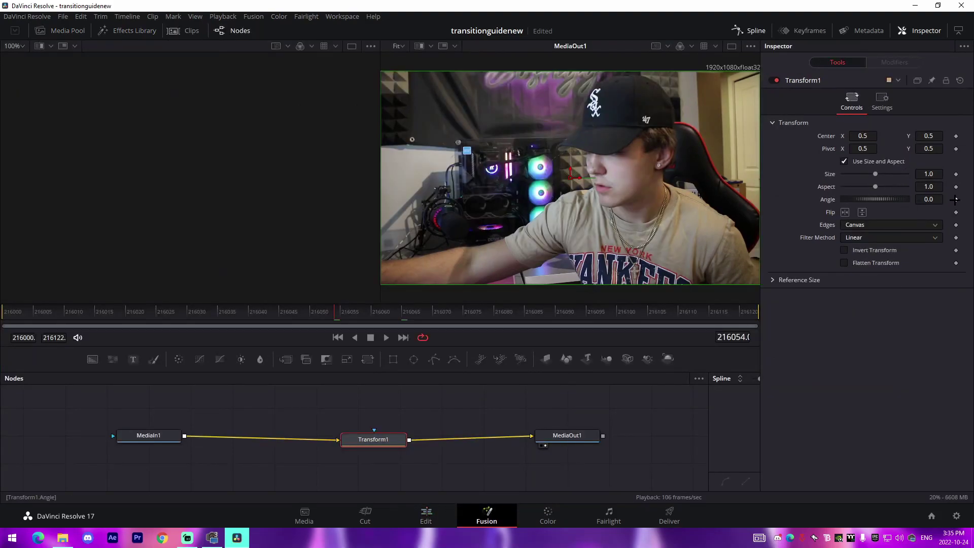
# - Keyframe the Transform's Angle at frame 216054 and set it to 90 degrees
pyautogui.click(956, 200)
pyautogui.moveTo(929, 200); pyautogui.dragTo(954, 198)
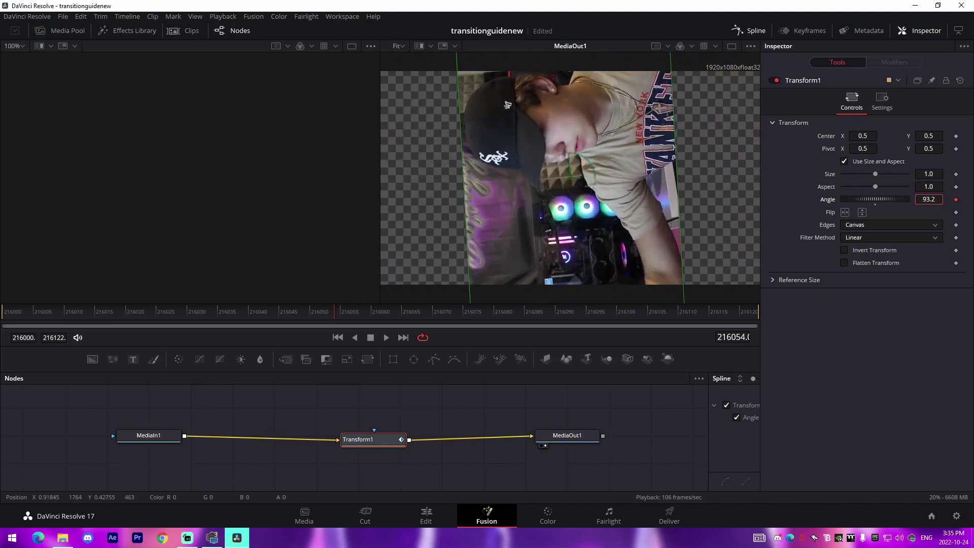
pyautogui.click(928, 200)
pyautogui.press('Tab')
pyautogui.click(936, 200)
pyautogui.write('90')
pyautogui.press('Return')
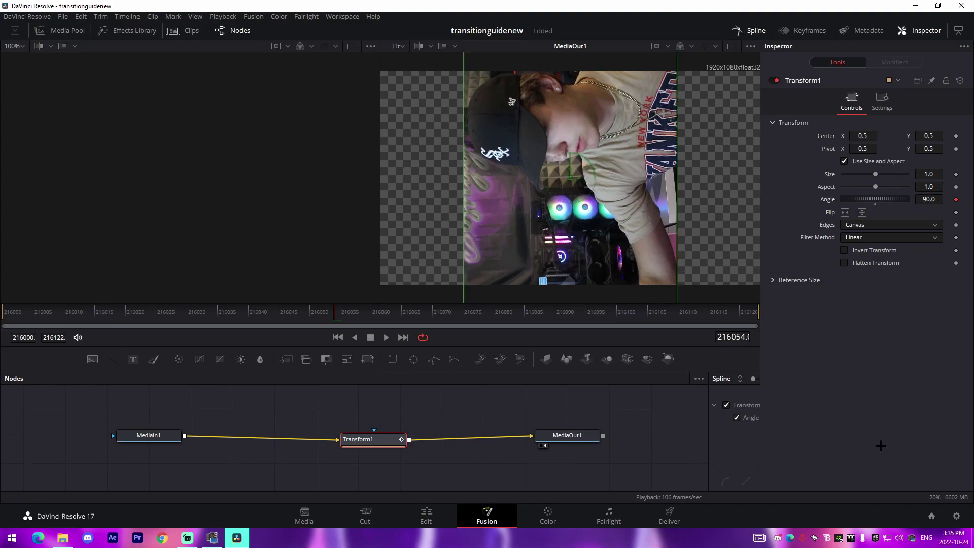
# - Set the Angle to -90 degrees one frame earlier, at frame 216053
pyautogui.press('Left')
pyautogui.click(939, 198)
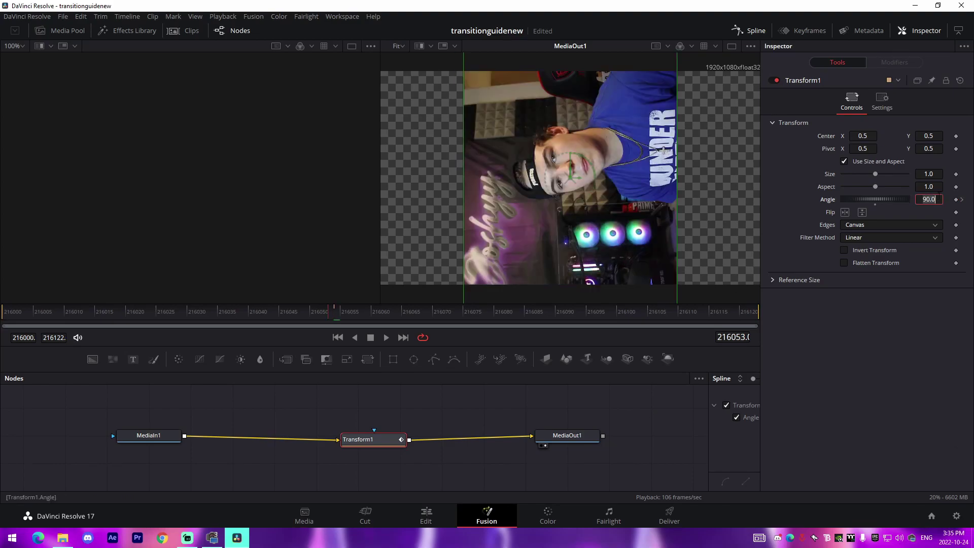
pyautogui.write('-90')
pyautogui.press('Return')
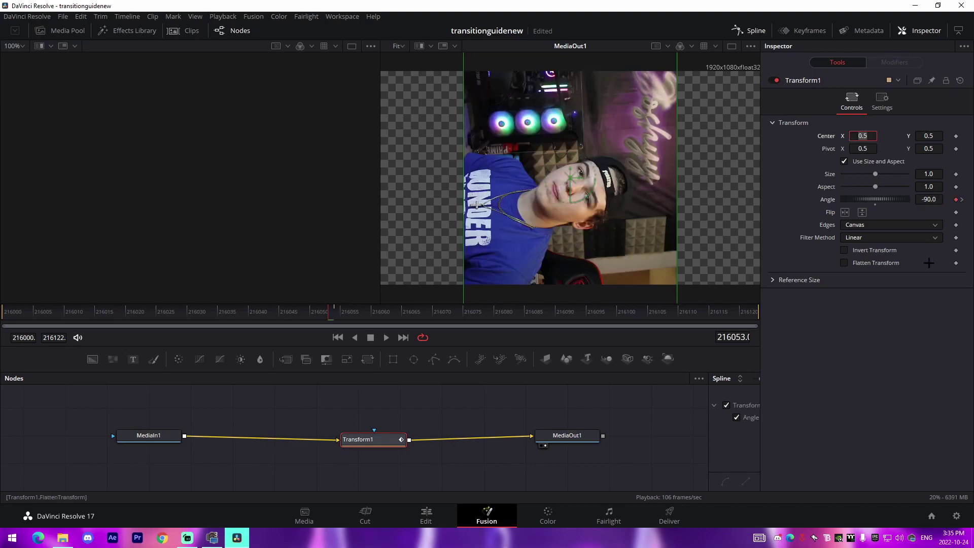
# - Set the Angle to 0 at frame 216027 to start the rotation upright
pyautogui.moveTo(301, 312); pyautogui.dragTo(174, 322)
pyautogui.click(929, 199)
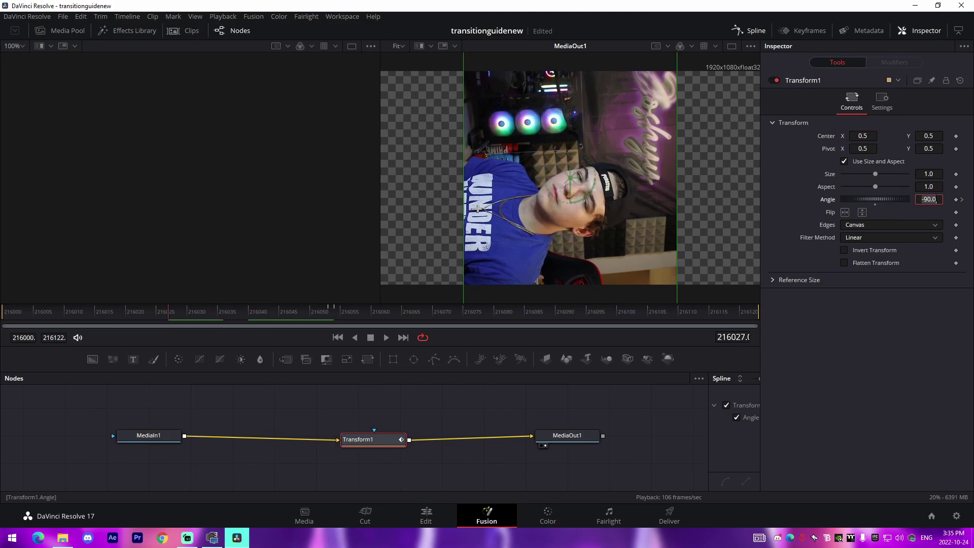
pyautogui.write('0')
pyautogui.press('Tab')
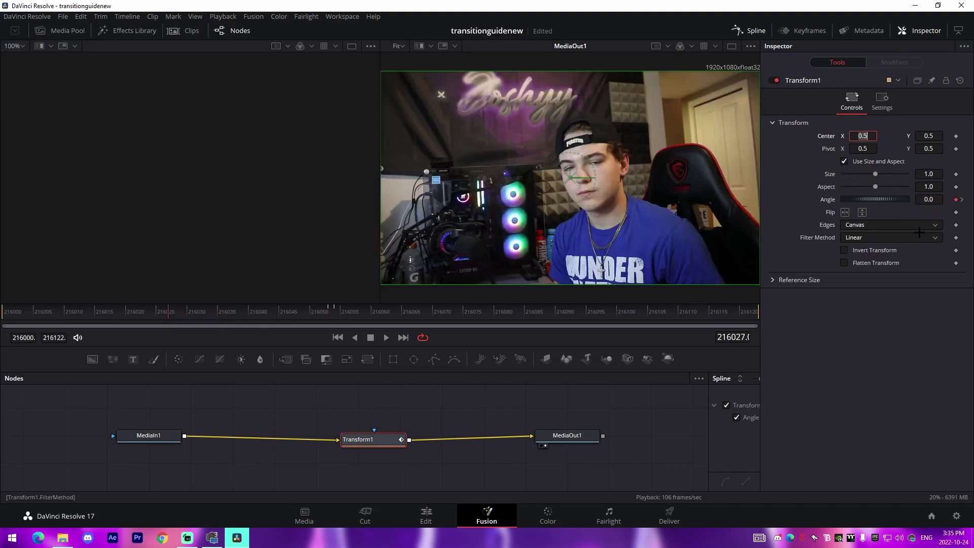
# - Set the Angle to 0 at frame 216079 to end the rotation upright
pyautogui.moveTo(173, 312); pyautogui.dragTo(488, 325)
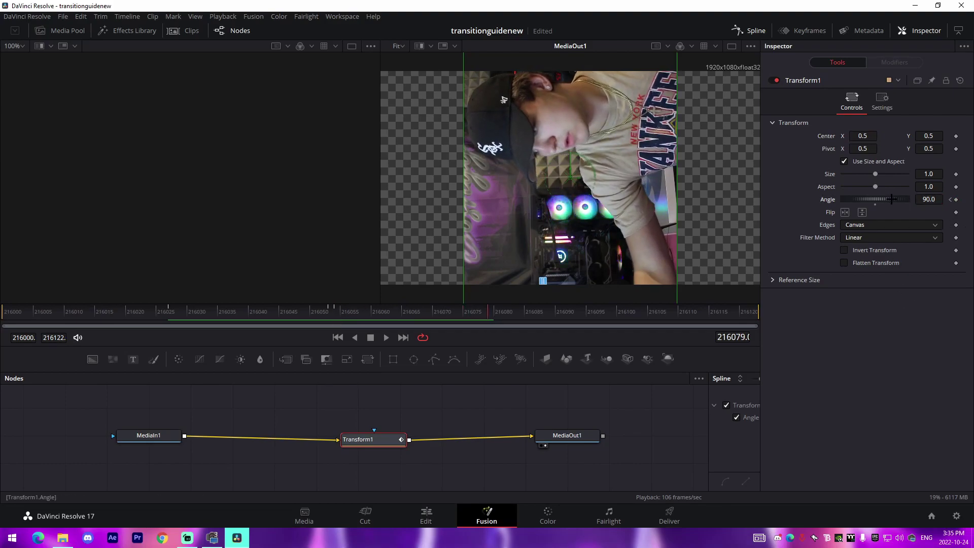
pyautogui.moveTo(892, 199); pyautogui.dragTo(860, 199)
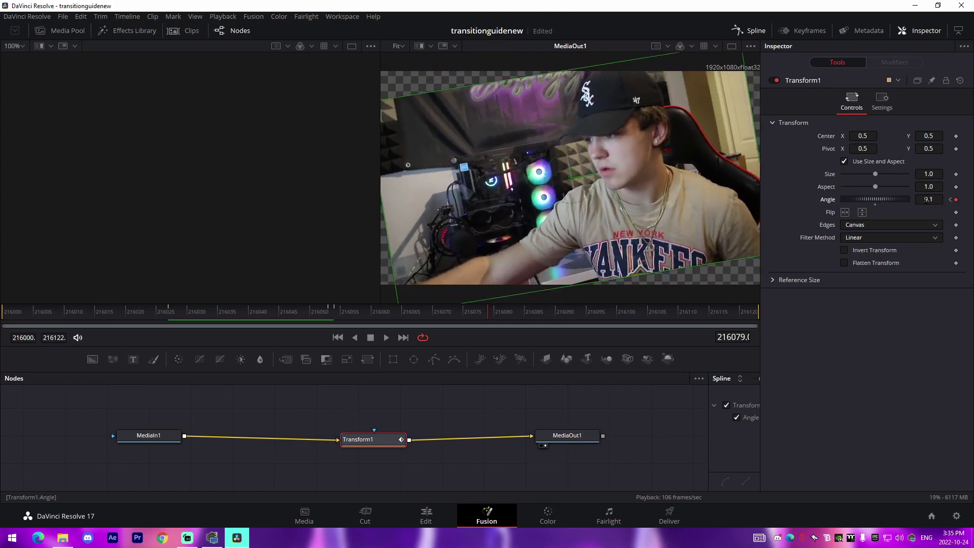
pyautogui.click(928, 199)
pyautogui.press('Return')
# - Play the rotation transition from about frame 216022 and examine the image edges
pyautogui.click(138, 313)
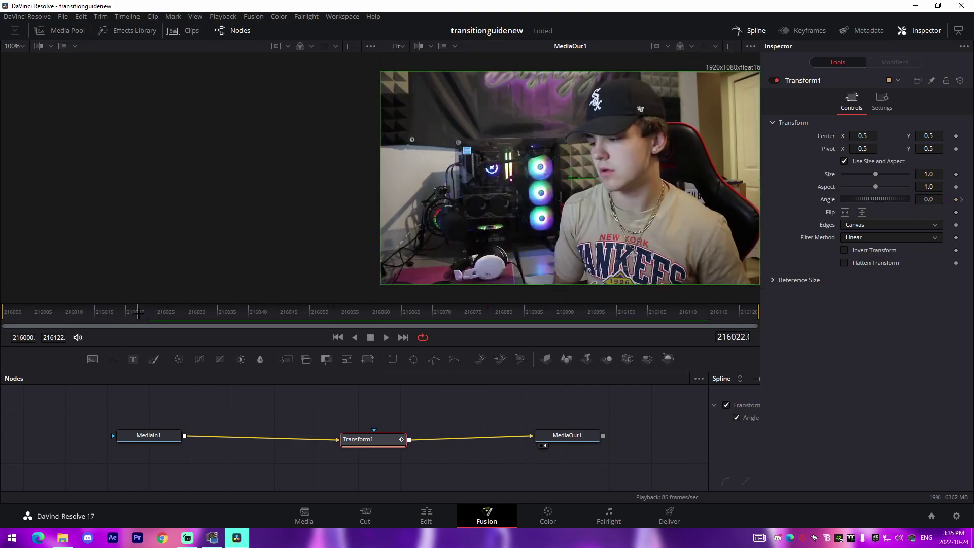
pyautogui.press('space')
pyautogui.click(143, 315)
pyautogui.press('space')
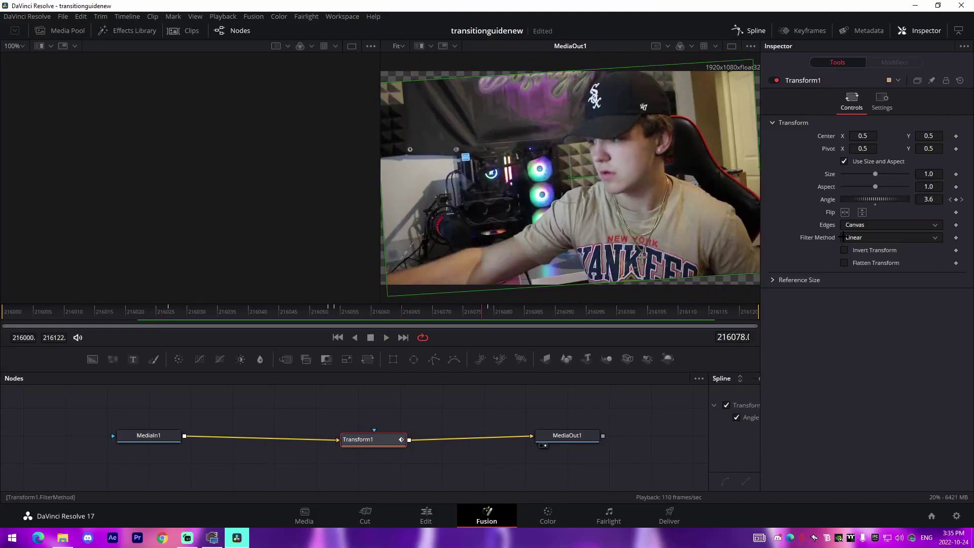
# - Set the Transform's Edges to Mirror and play the rotation transition
pyautogui.click(891, 224)
pyautogui.click(863, 272)
pyautogui.press('space')
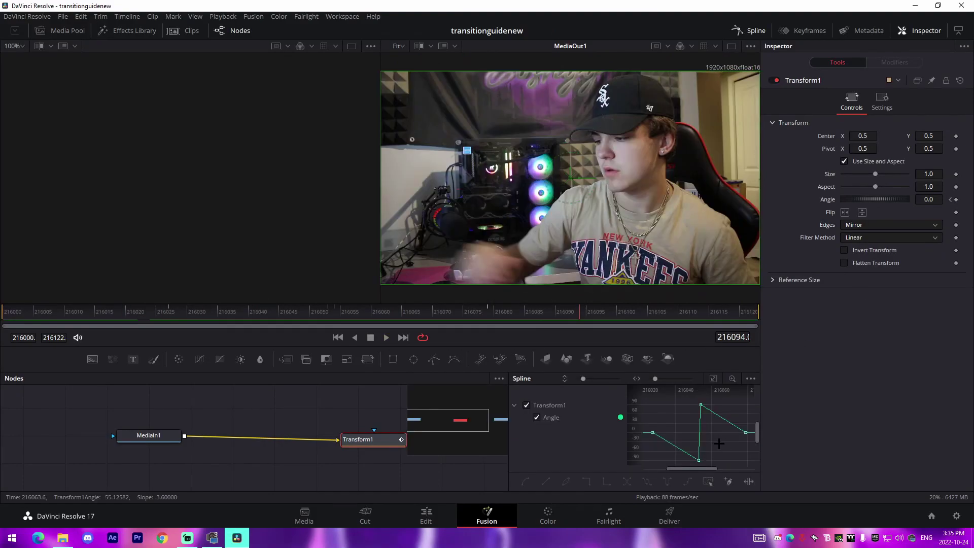
# - Smooth all Angle keyframes in the spline and adjust the curve handles so the rotation steepens sharply at the cut
pyautogui.hotkey('ctrl', 'a')
pyautogui.press('f')
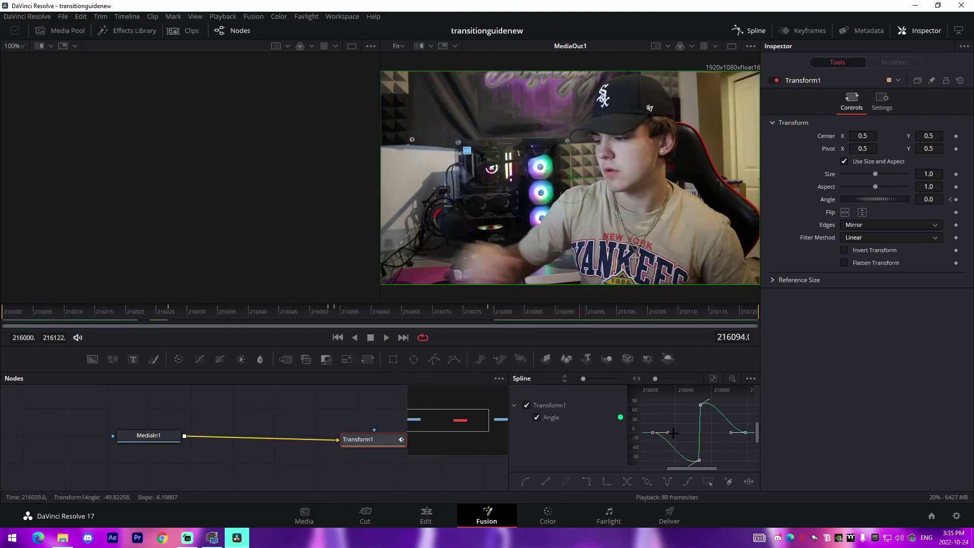
pyautogui.moveTo(669, 432); pyautogui.dragTo(695, 434)
pyautogui.moveTo(683, 460); pyautogui.dragTo(701, 441)
pyautogui.click(713, 421)
# - Play the eased rotation transition from about frame 216019 in Fusion, and switch to the Edit page
pyautogui.click(124, 312)
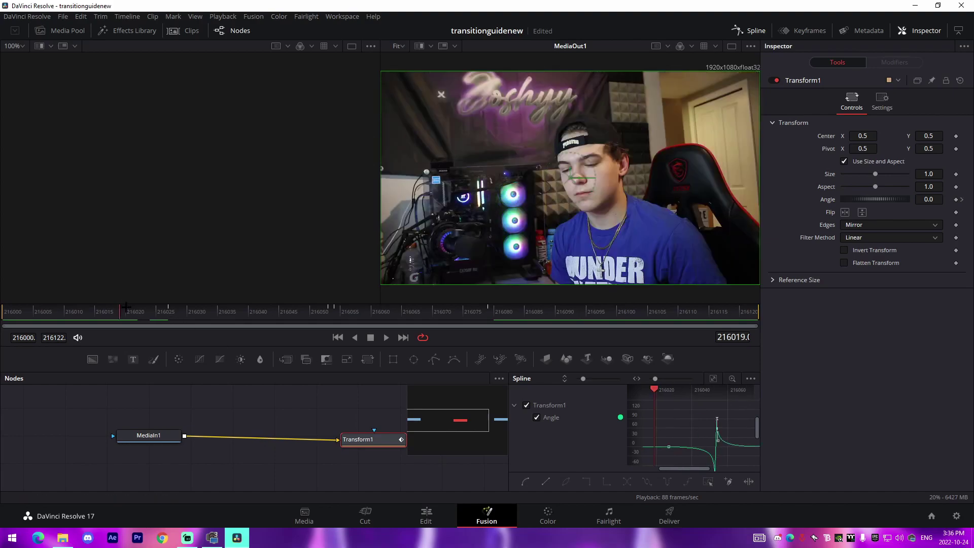
pyautogui.press('space')
pyautogui.press('space')
pyautogui.press('space')
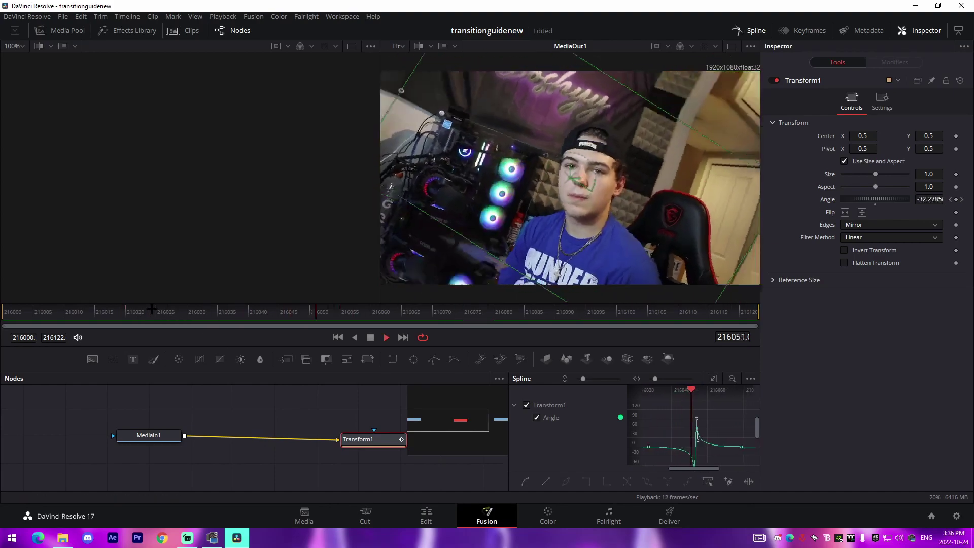
pyautogui.hotkey('shift', '4')
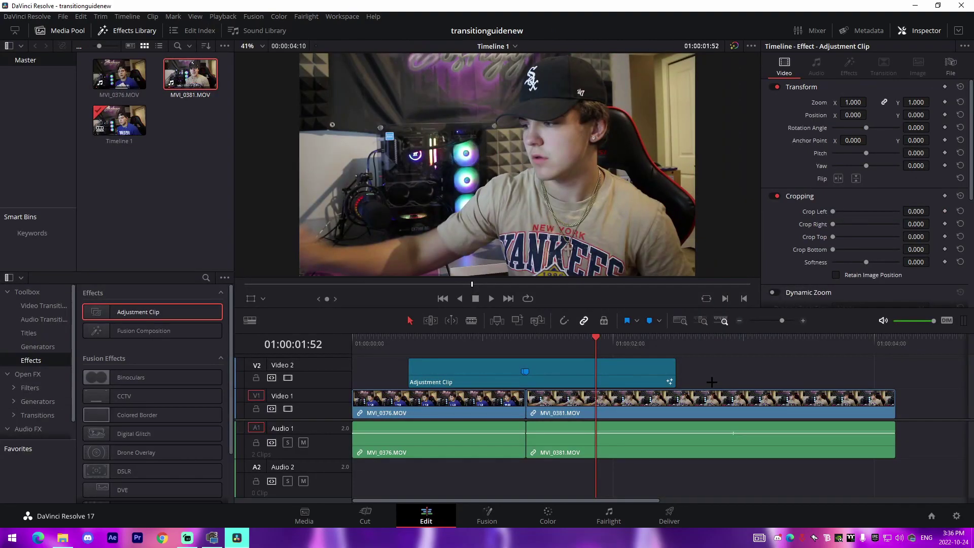